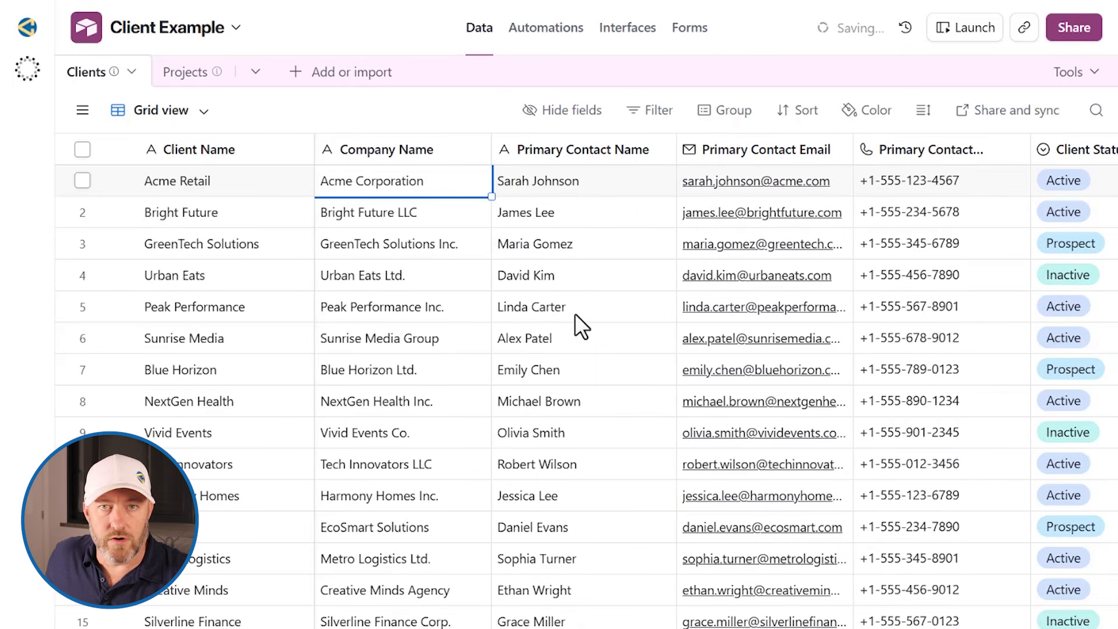
- Compare the Client entries in the Projects table with the Client Name entries in the Clients table
left_click(185, 73)
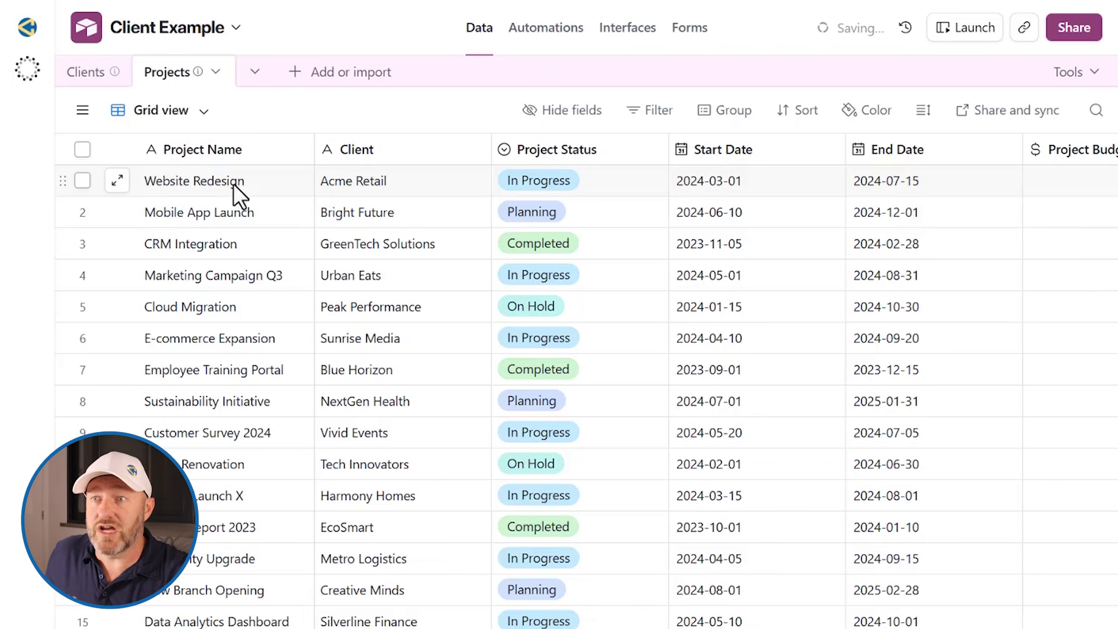
left_click(384, 195)
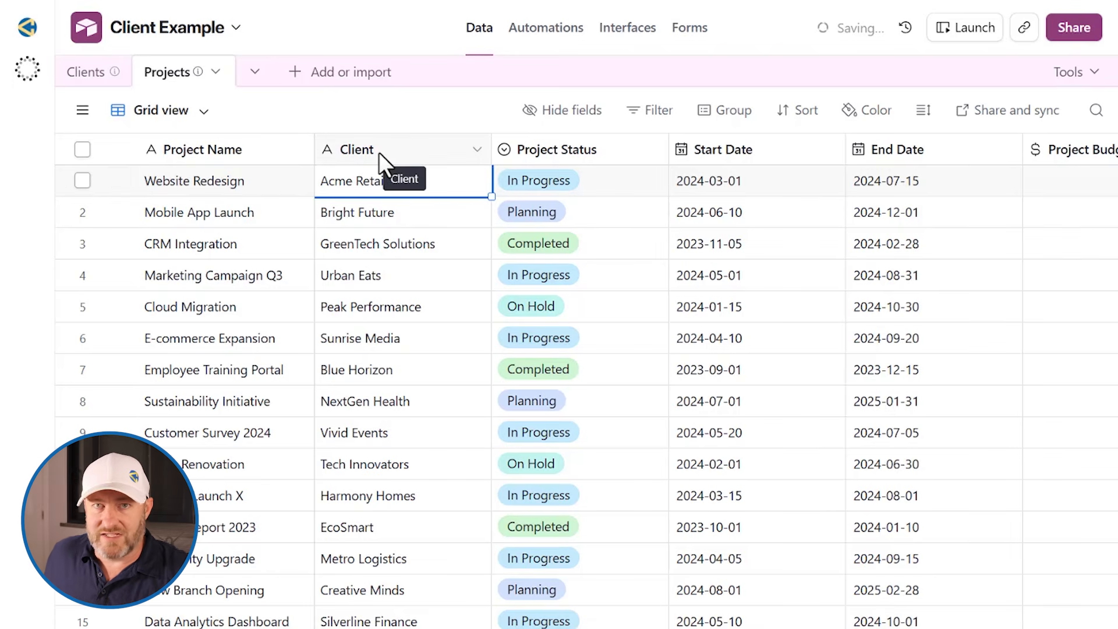
left_click(90, 75)
left_click(201, 183)
left_click(187, 71)
left_click(379, 183)
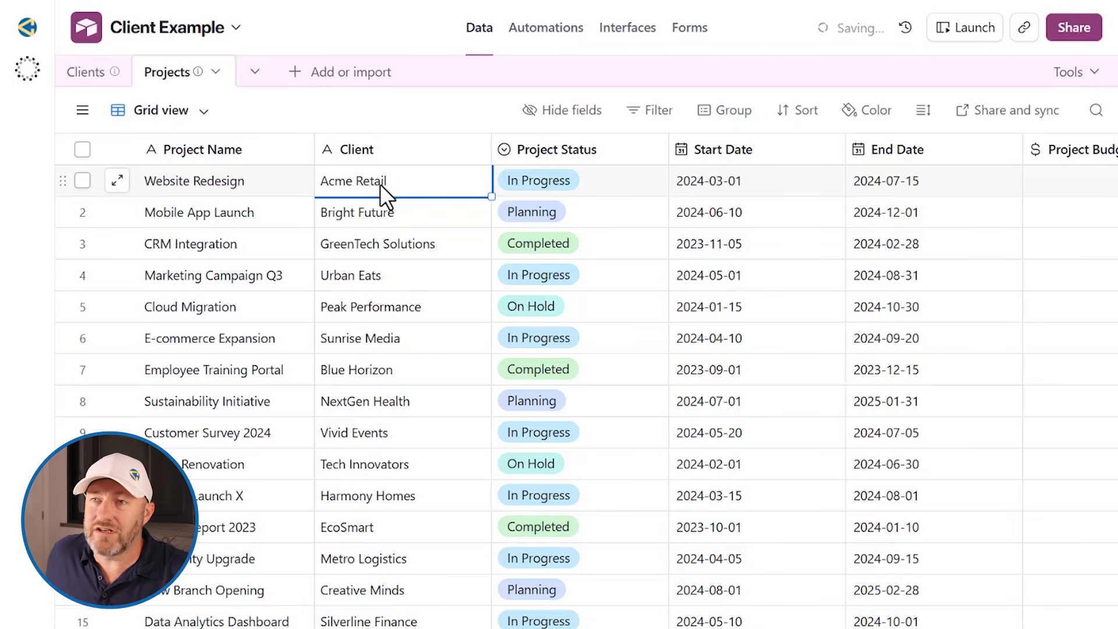
left_click(87, 75)
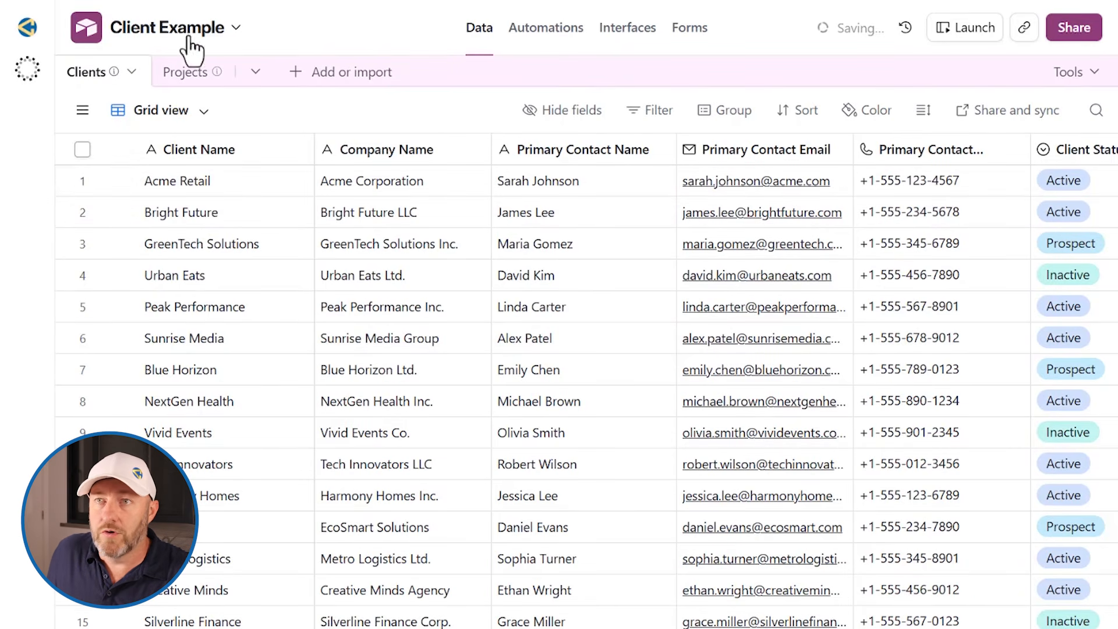
- Convert the Projects table's Client field into a link to the Clients table, with linking to multiple records disabled
left_click(185, 87)
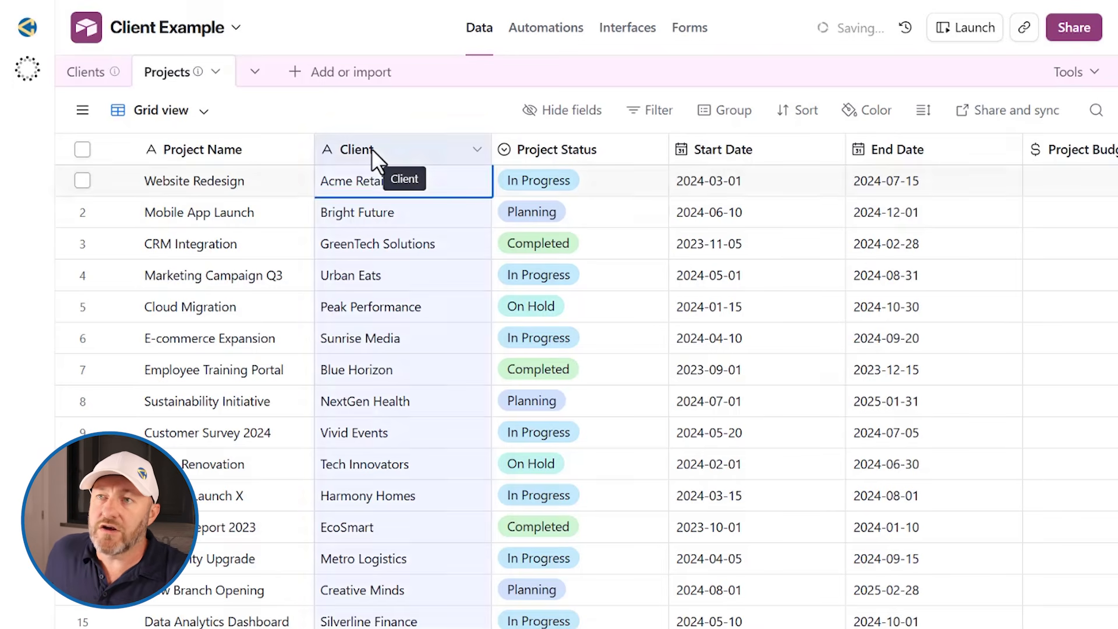
double_click(372, 149)
left_click(375, 247)
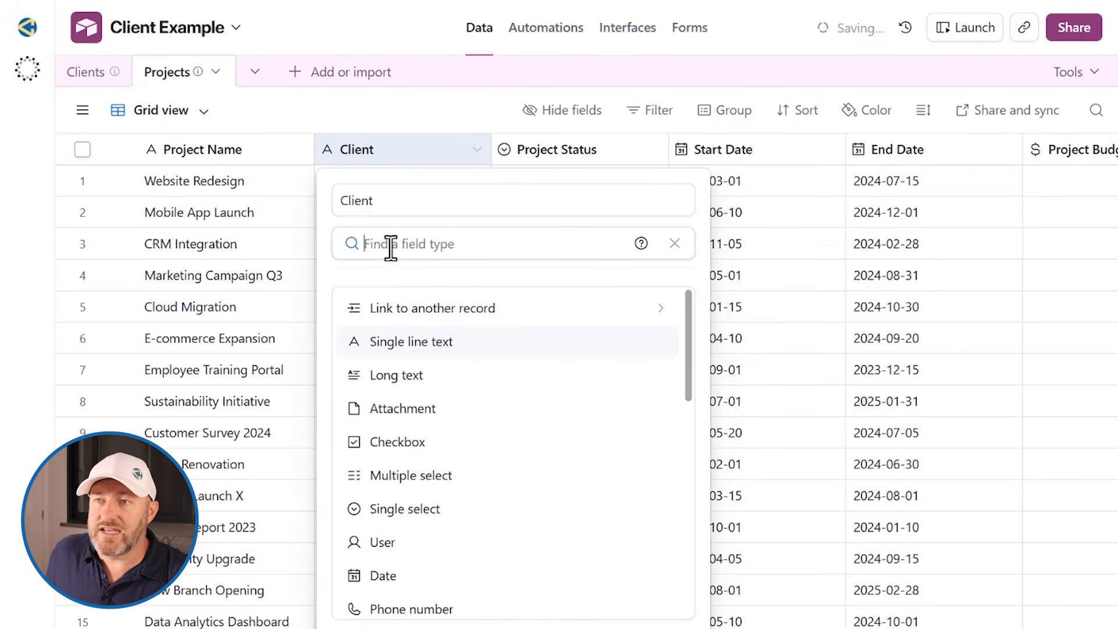
left_click(398, 314)
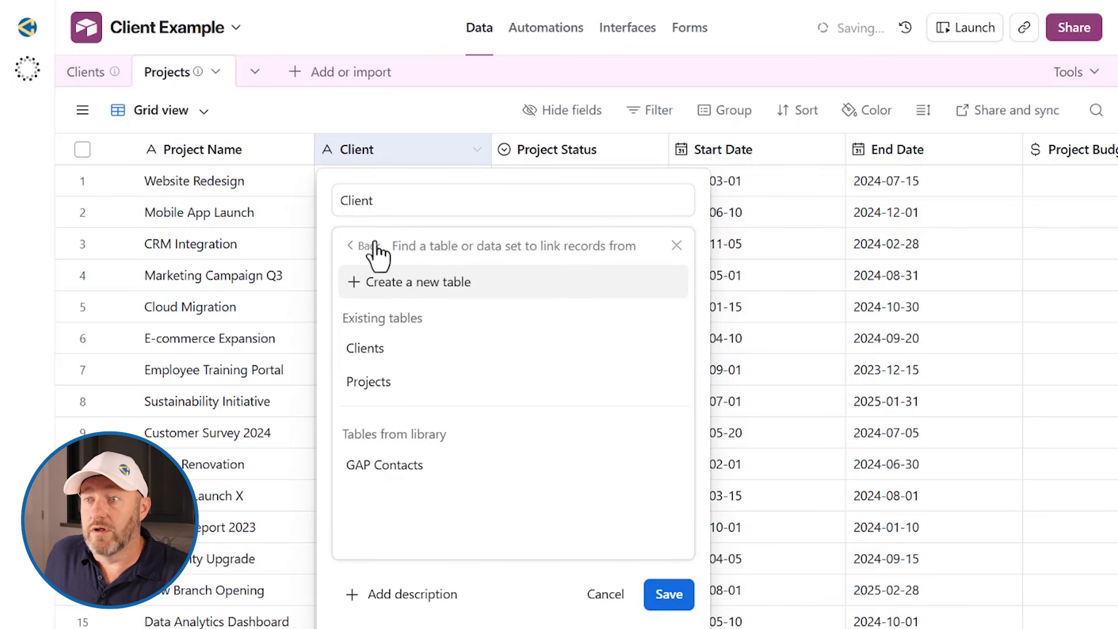
left_click(400, 349)
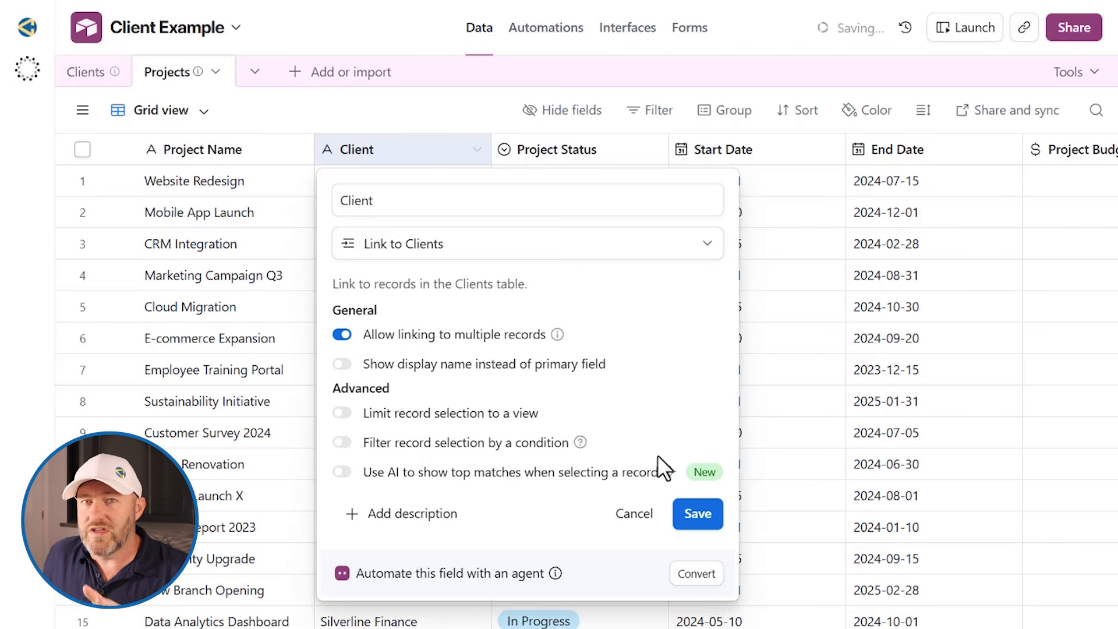
left_click(447, 338)
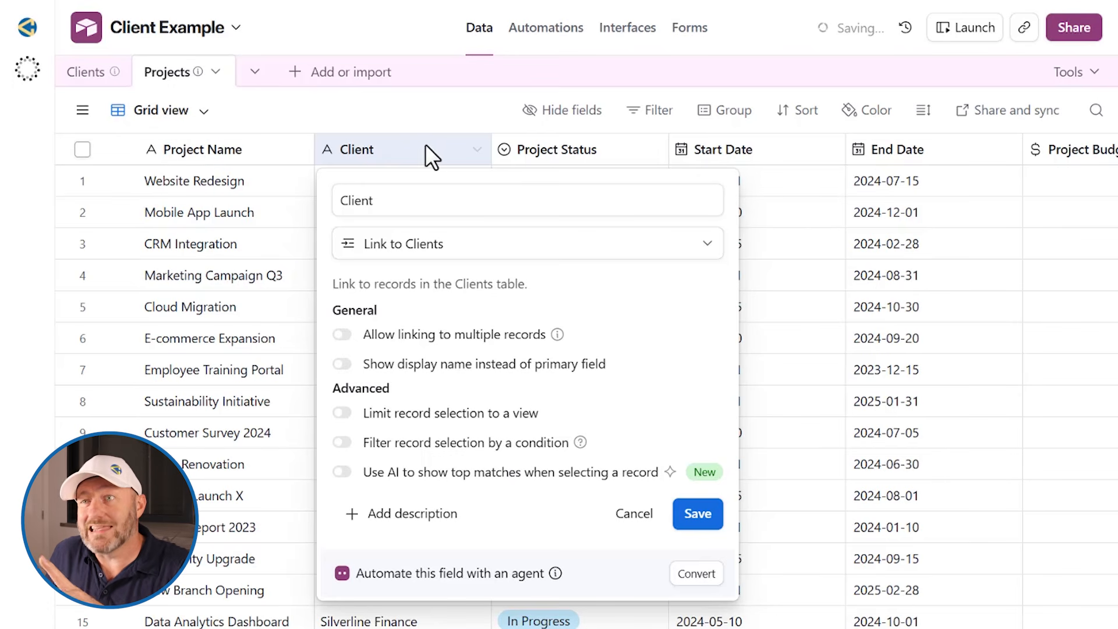
left_click(510, 366)
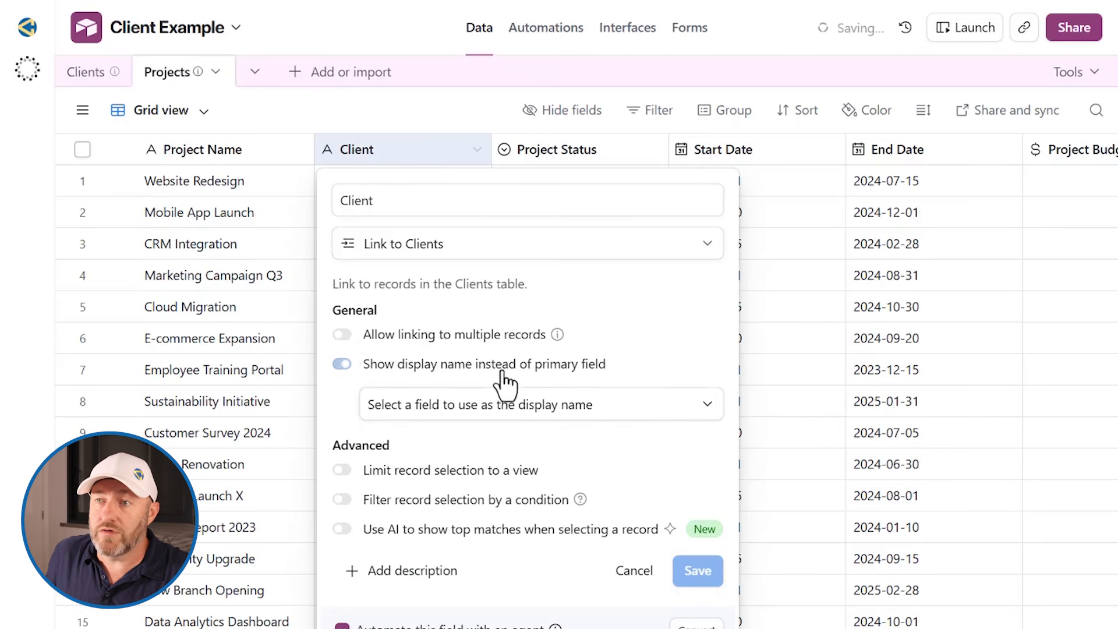
left_click(494, 405)
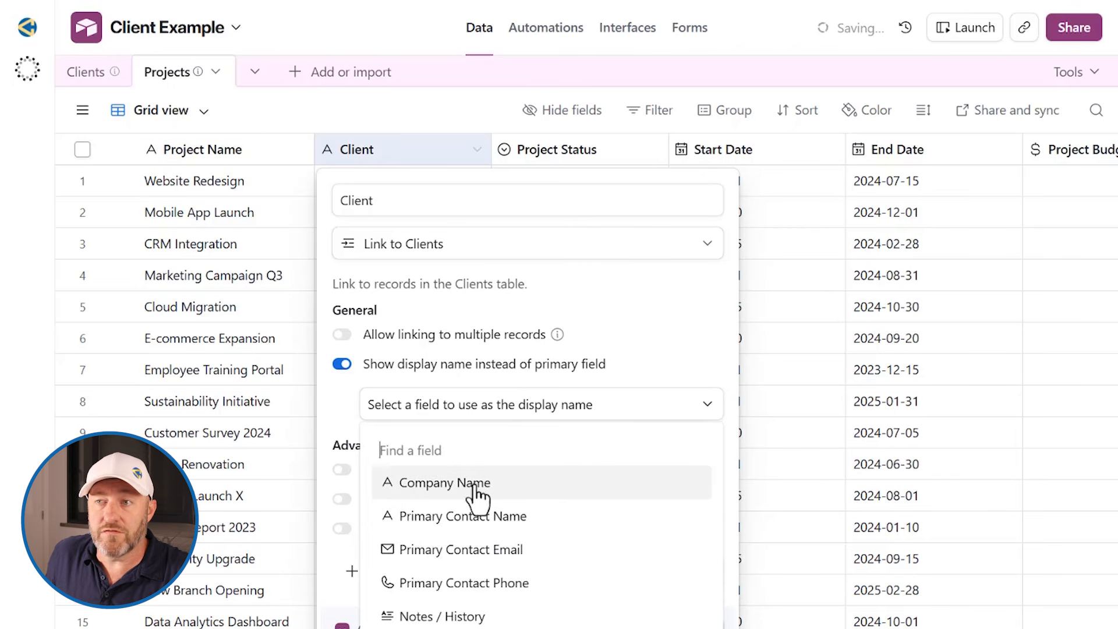
left_click(342, 368)
left_click(342, 365)
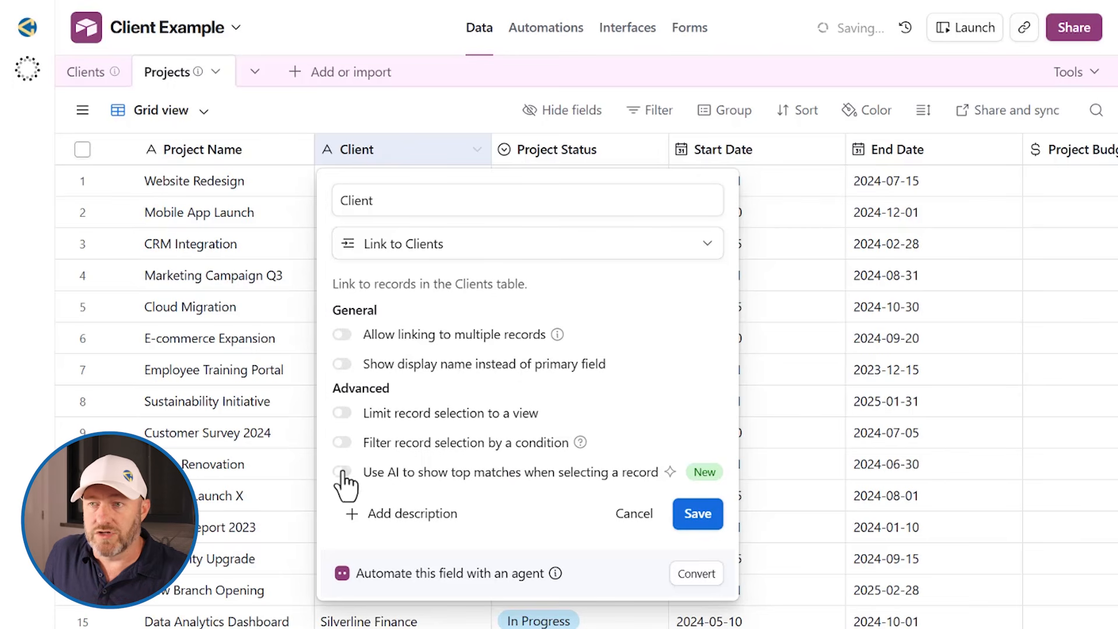
- Save the Client field's conversion and view the Acme Retail record linked to the Website Redesign project
left_click(705, 523)
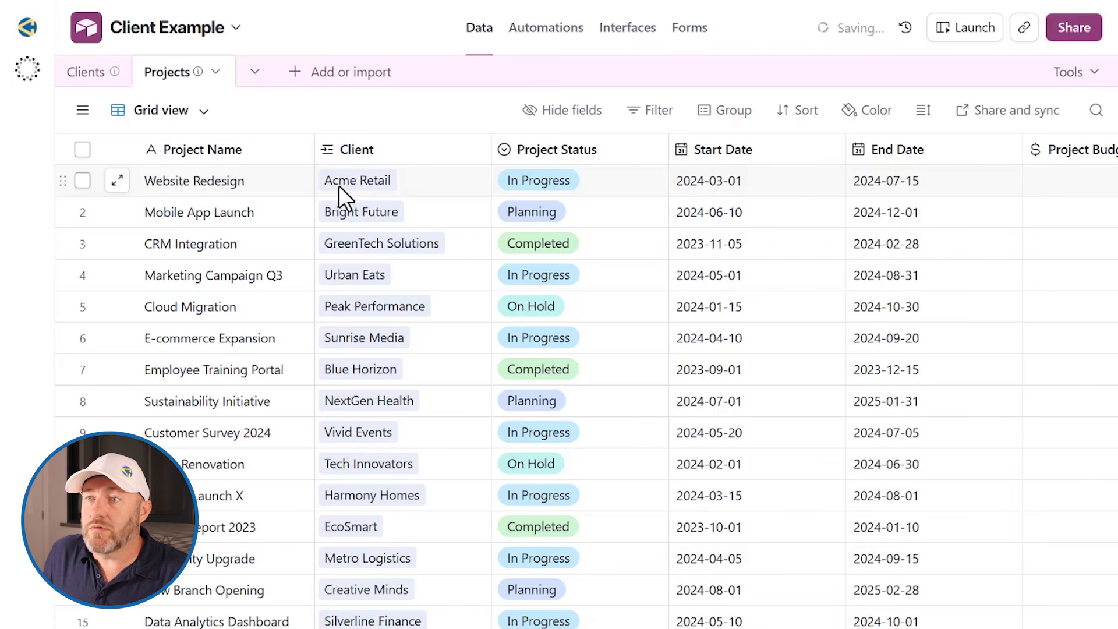
left_click(364, 180)
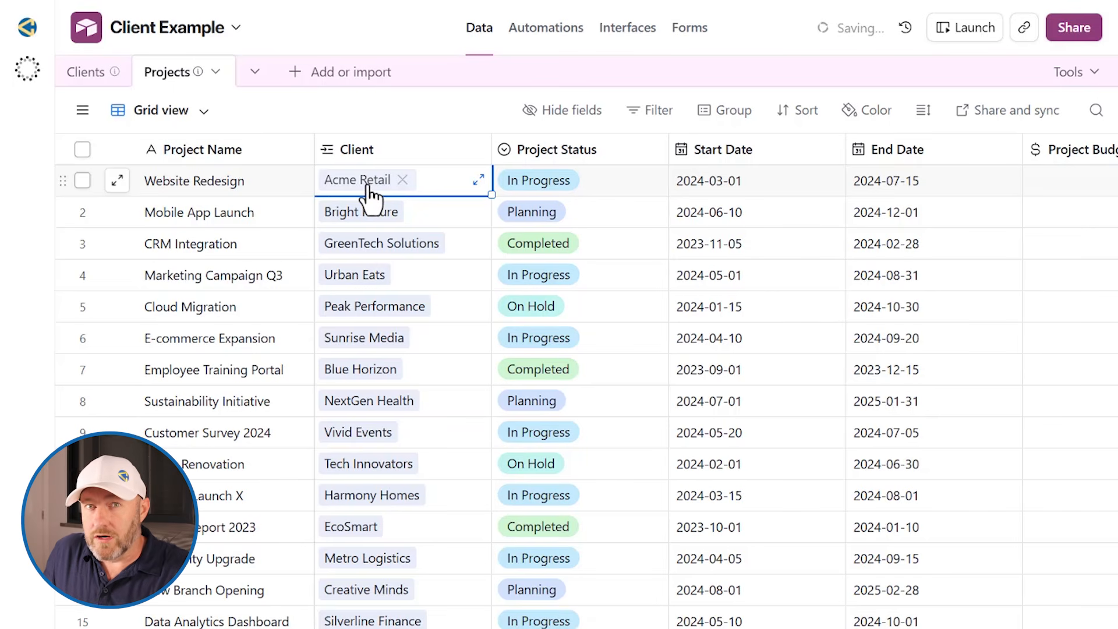
left_click(367, 185)
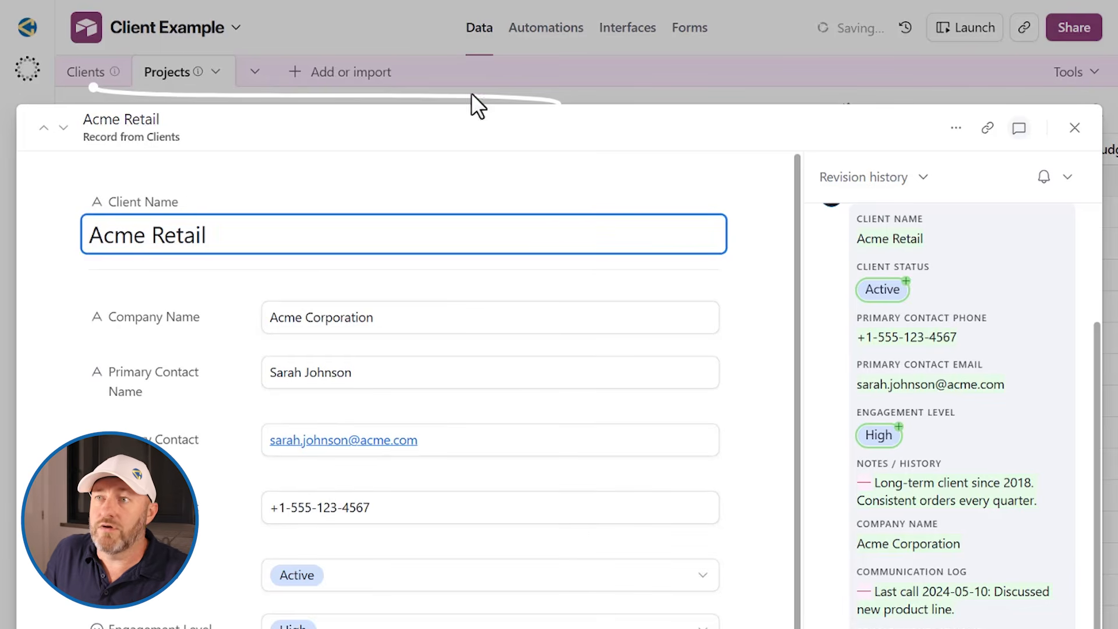
left_click(504, 75)
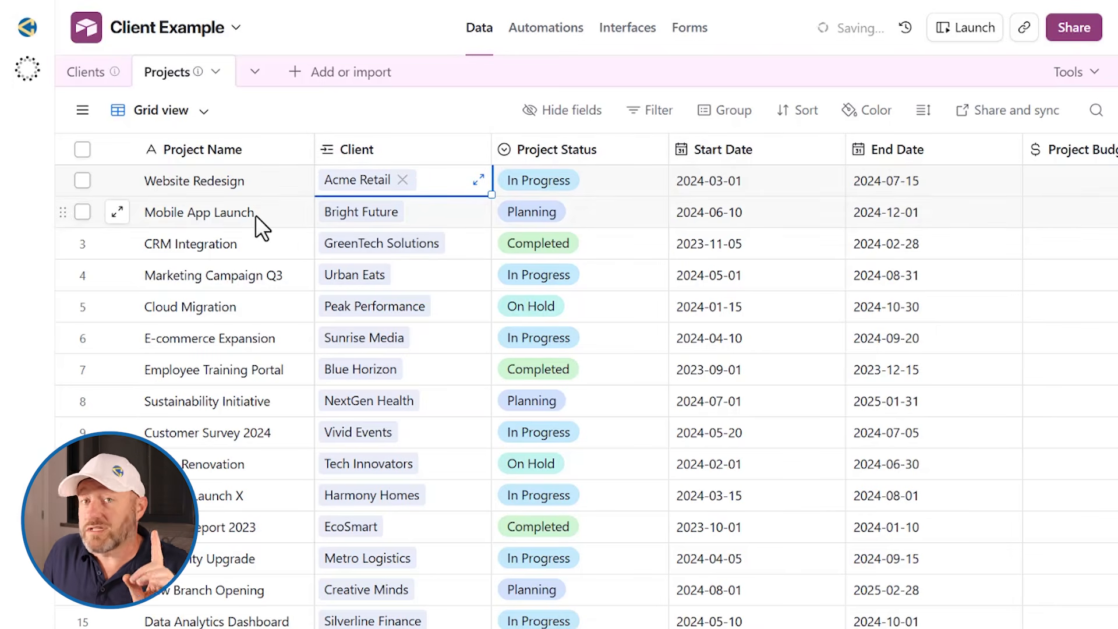
- Examine the linked Projects field at the far end of the Clients table
left_click(93, 73)
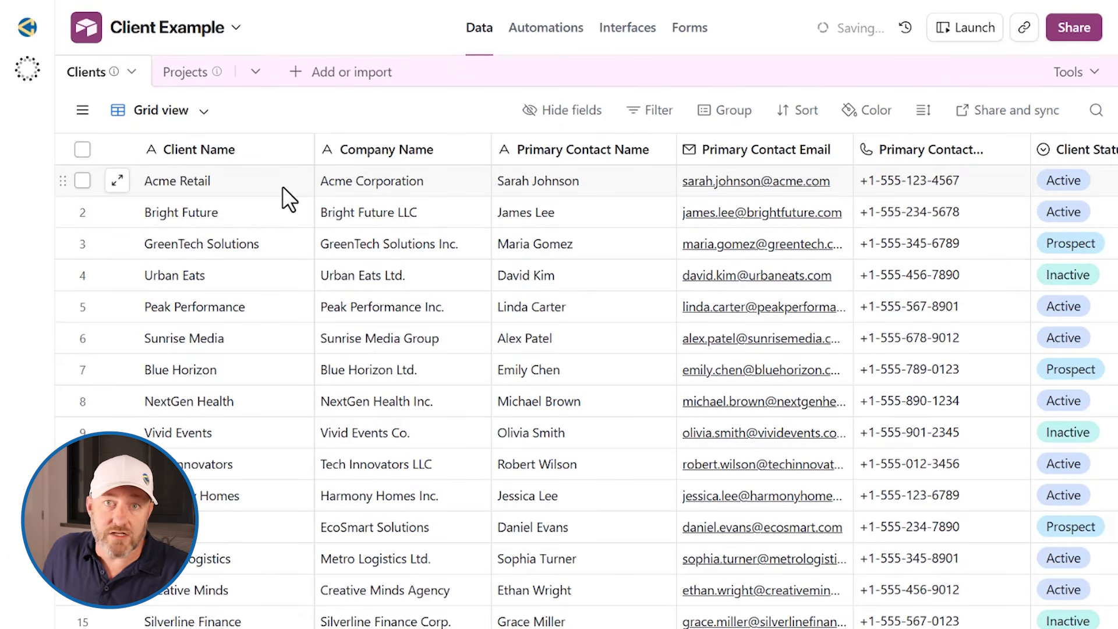
scroll(429, 320, "right", 15)
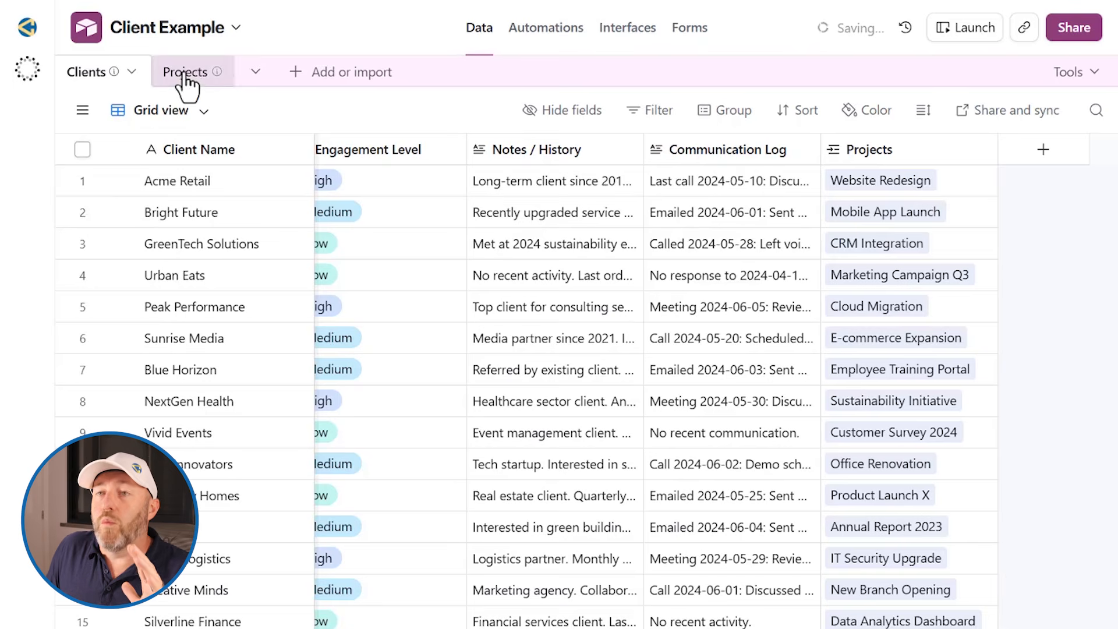
left_click(217, 183)
key("Right")
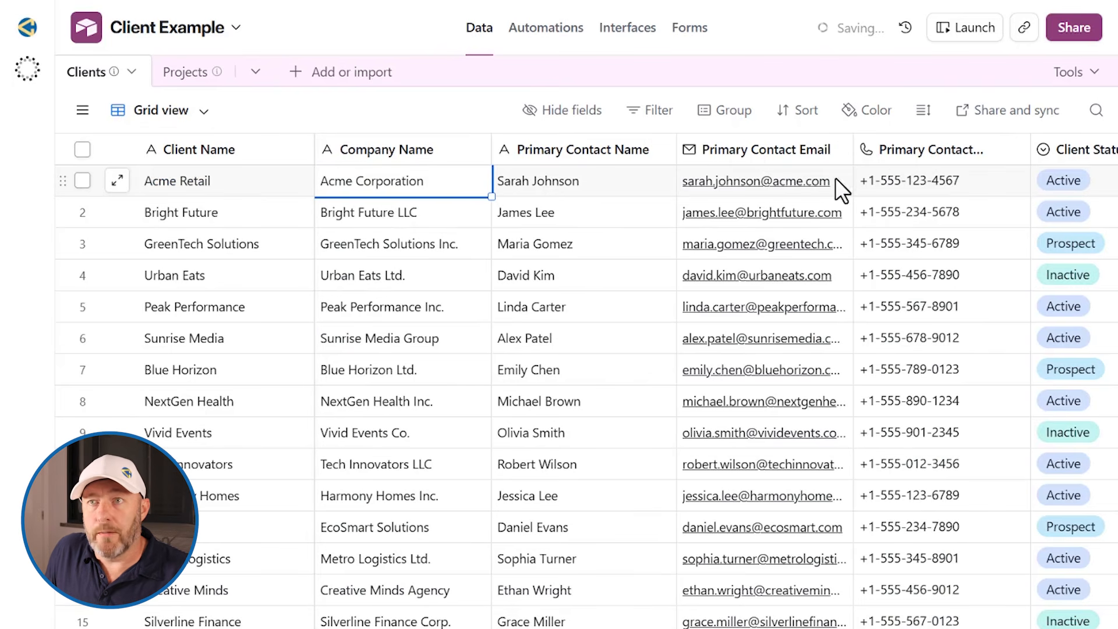
- Insert a Lookup field between Client and Project Status in the Projects table
left_click(192, 76)
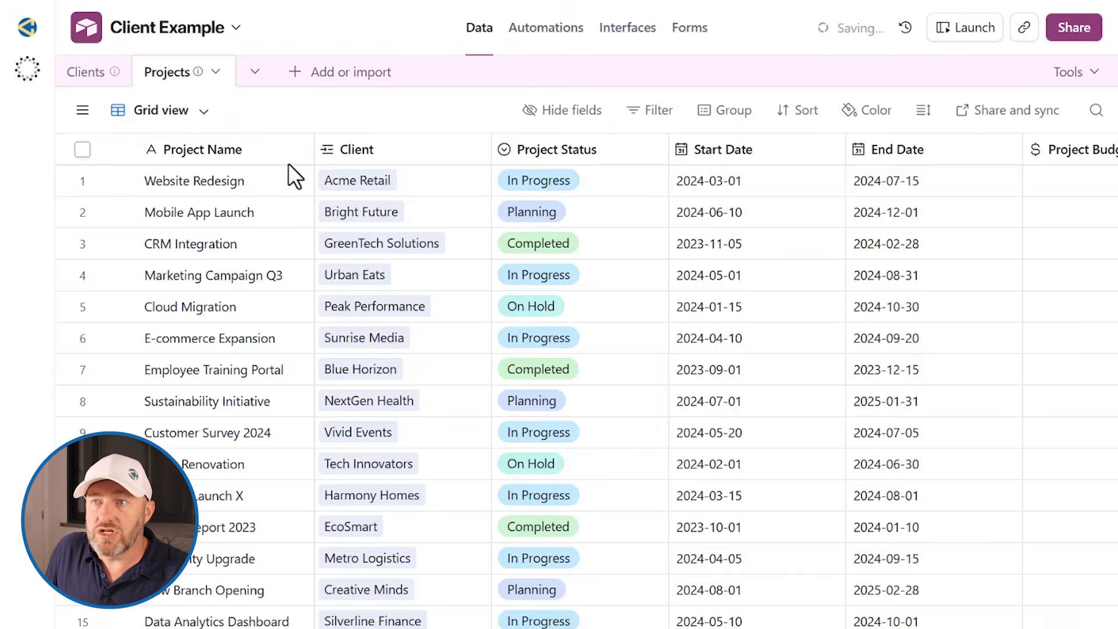
right_click(457, 155)
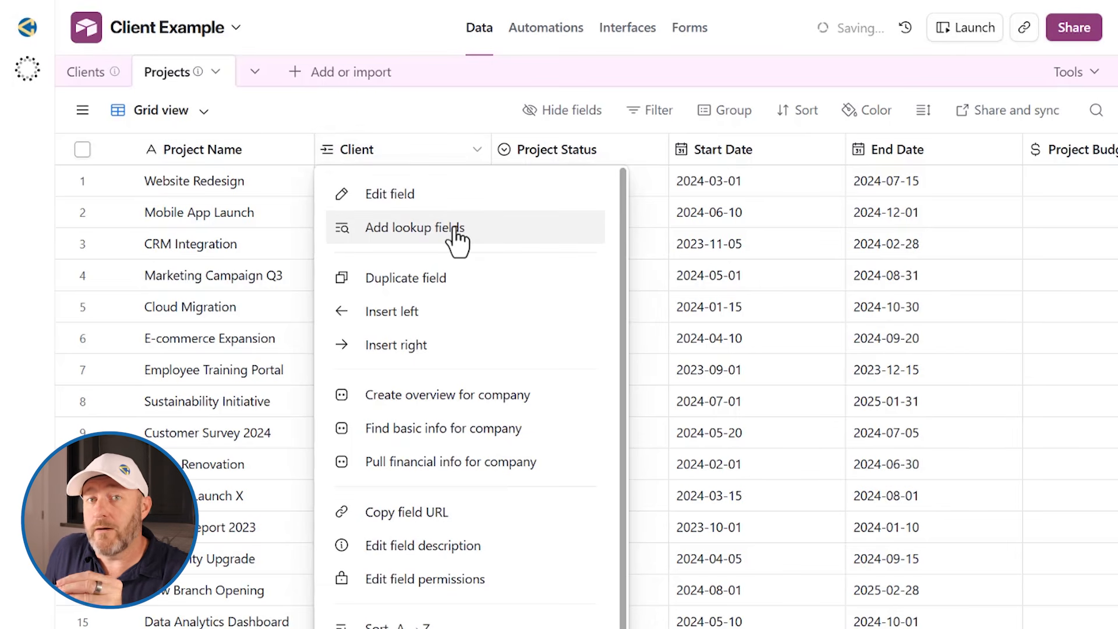
left_click(473, 109)
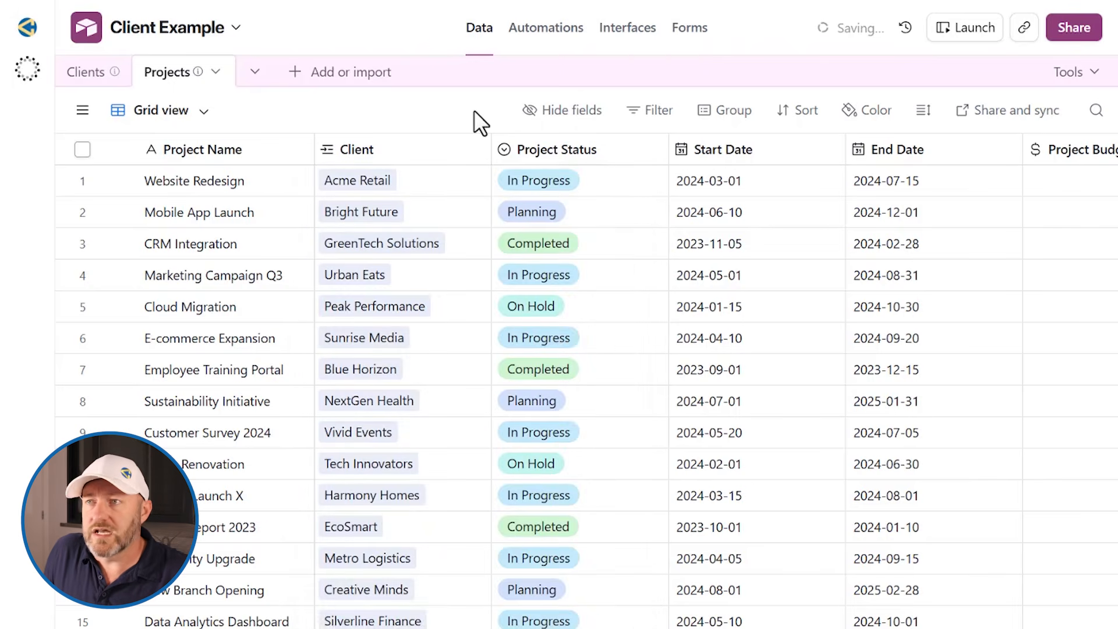
right_click(565, 152)
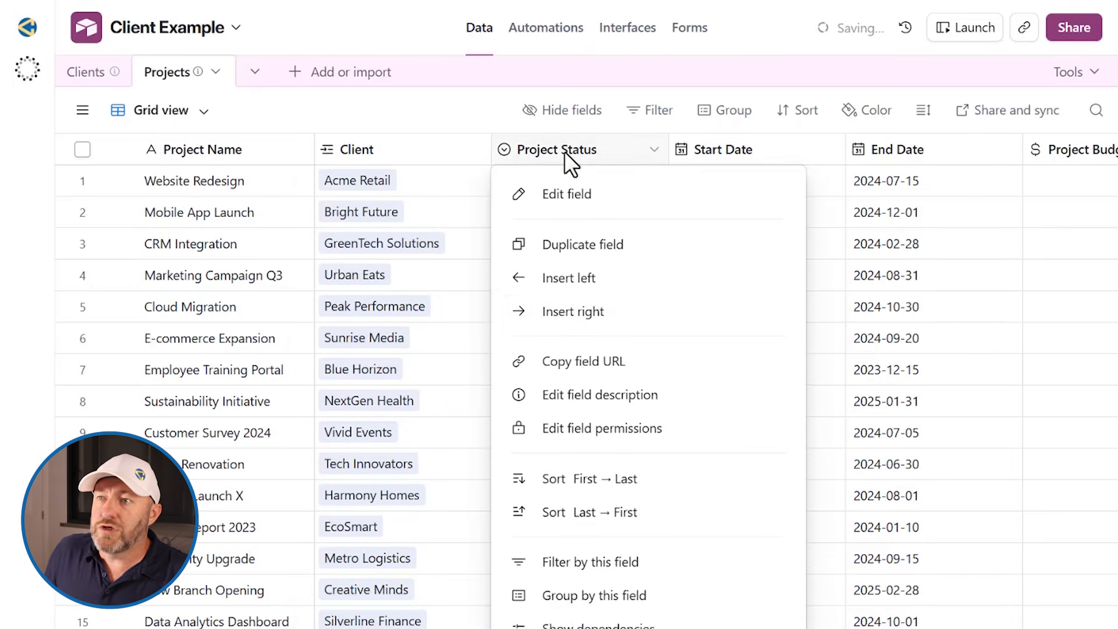
left_click(558, 280)
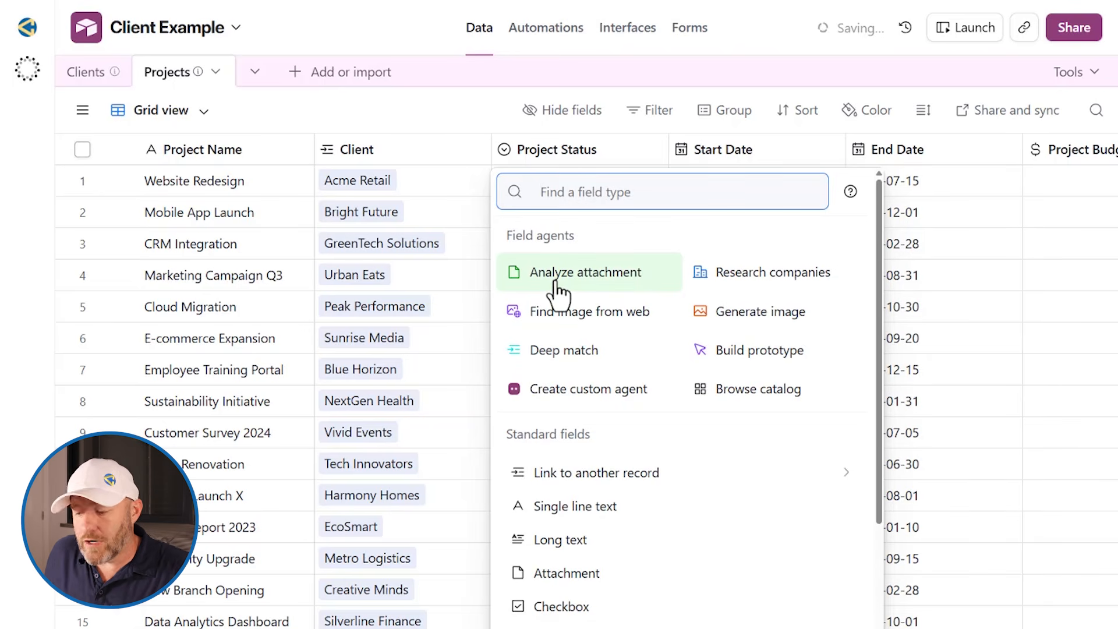
type("phone")
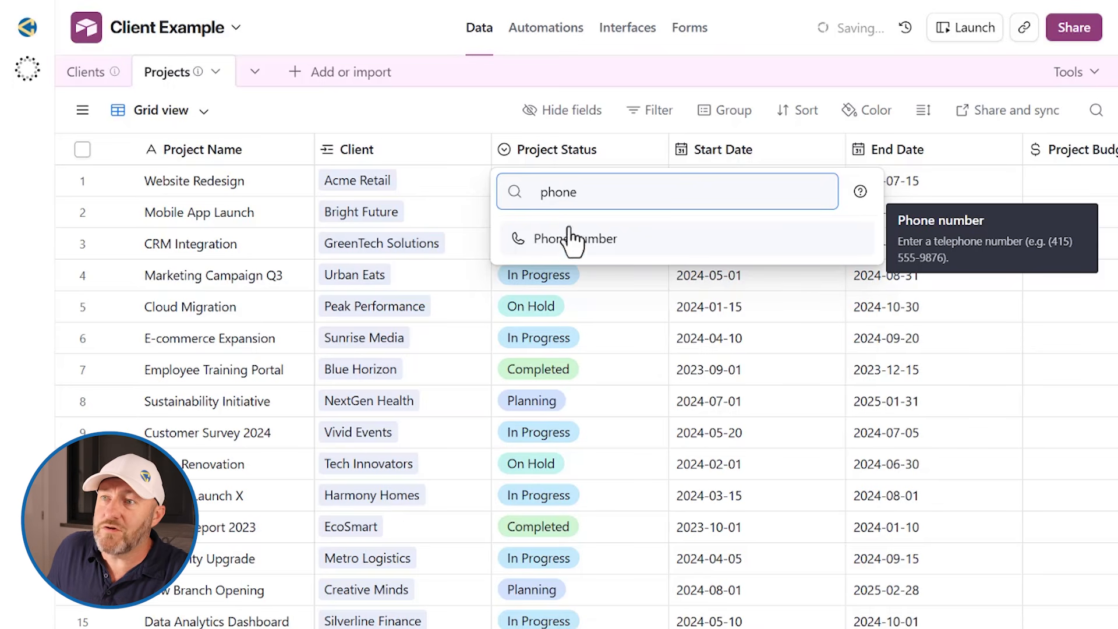
double_click(559, 191)
type("loo")
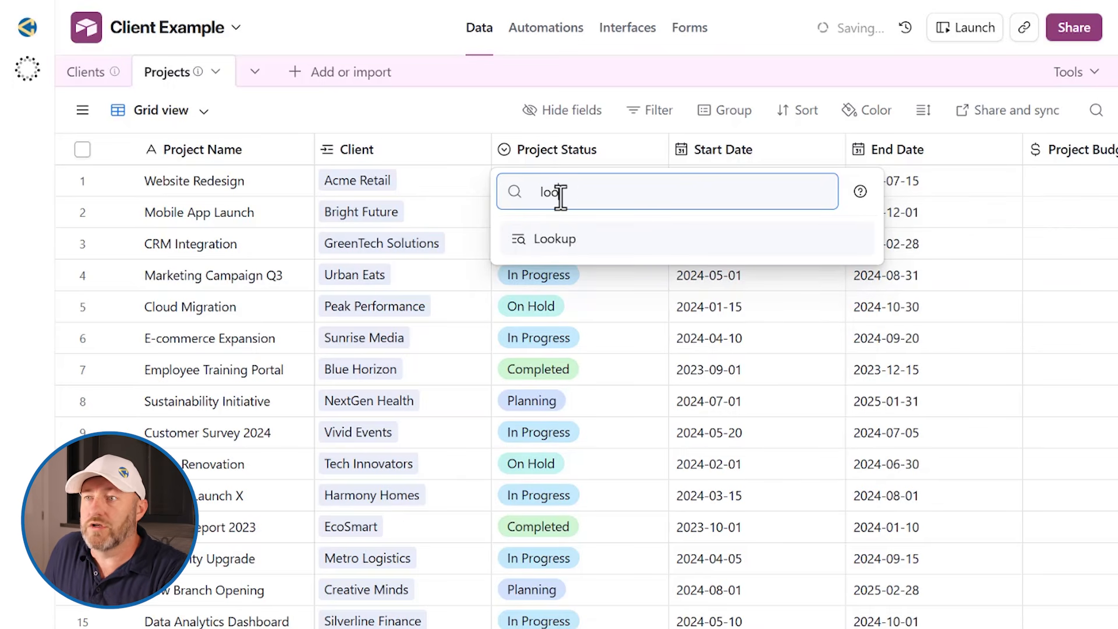
left_click(569, 244)
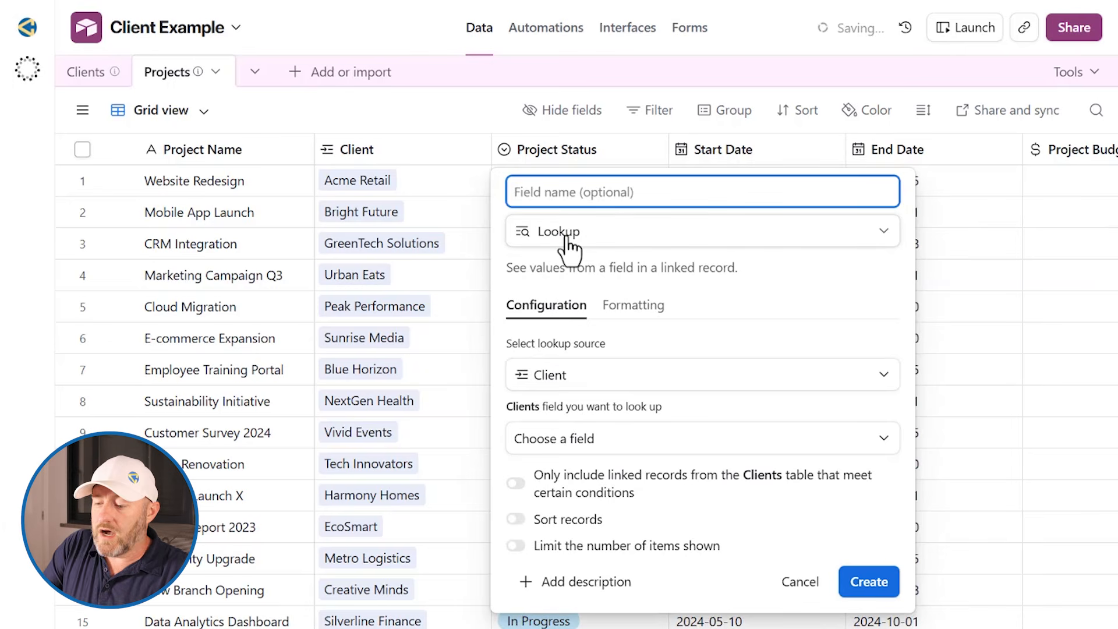
- Create the lookup as "Phone Number (from Clients)" using the clients' Primary Contact Phone, and heighten the header row to fit its name
type("Phone n")
key("BackSpace")
type("Number (fro")
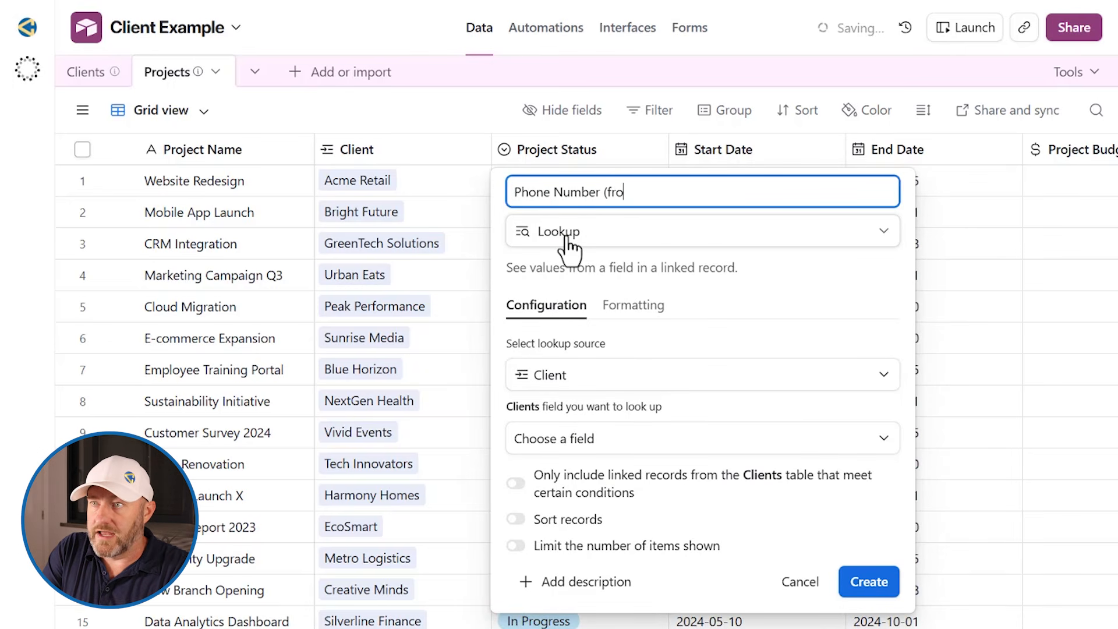
type("m Clients)")
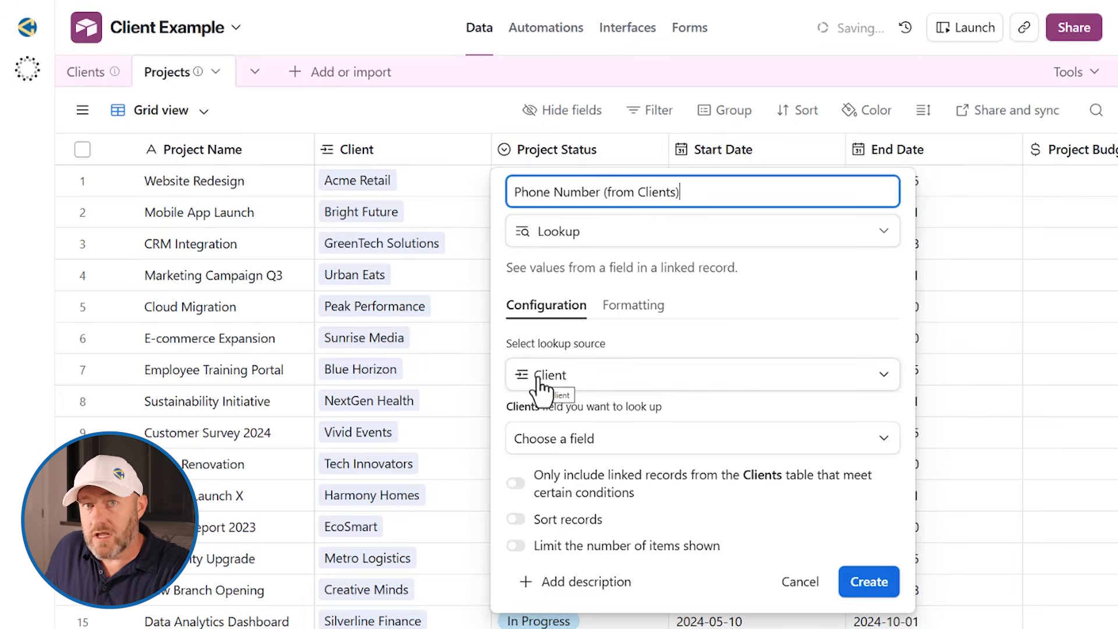
left_click(570, 443)
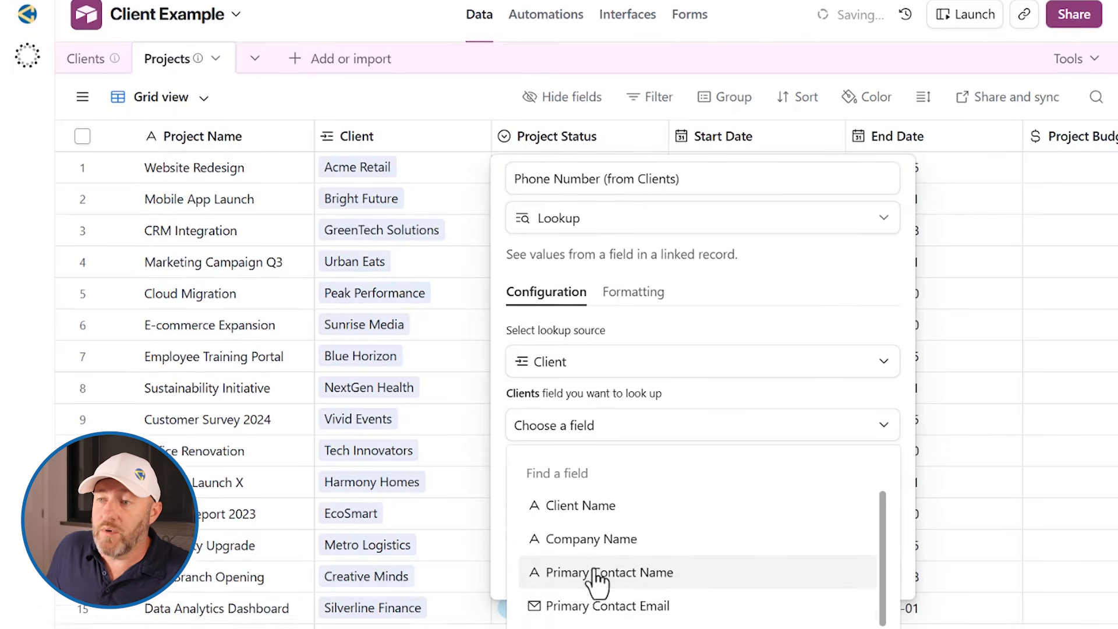
left_click(606, 432)
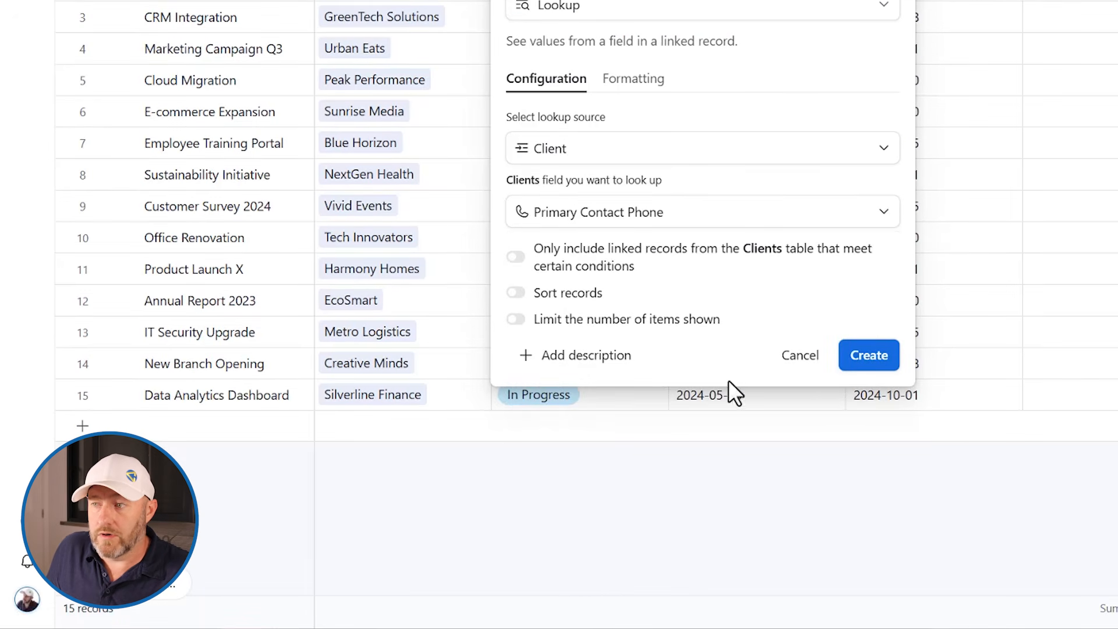
left_click(868, 357)
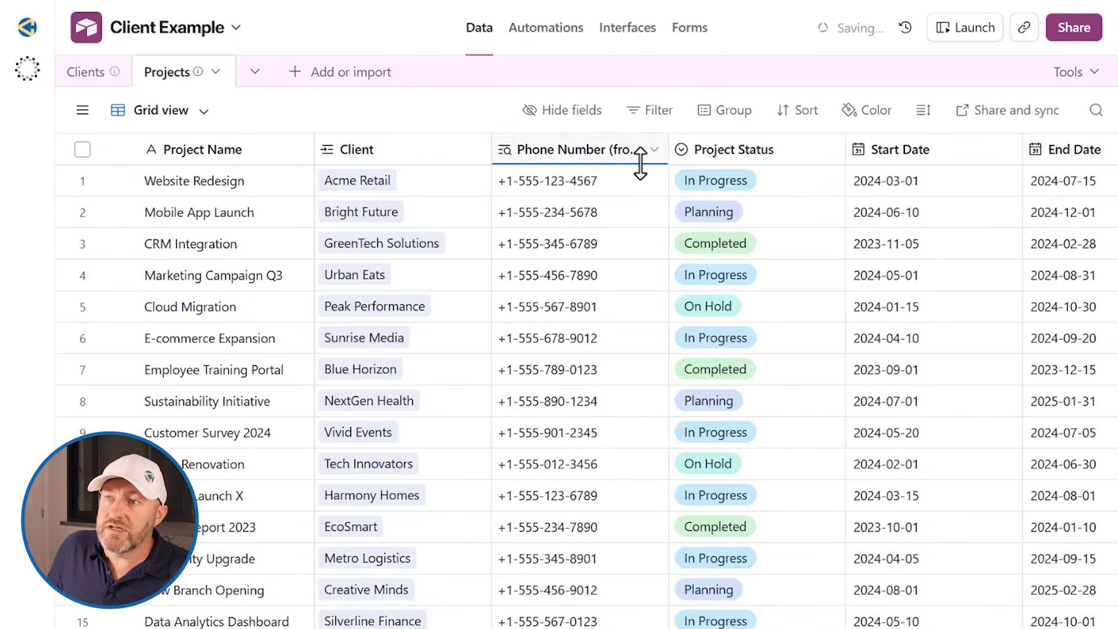
left_click_drag(639, 167, 570, 195)
left_click(550, 201)
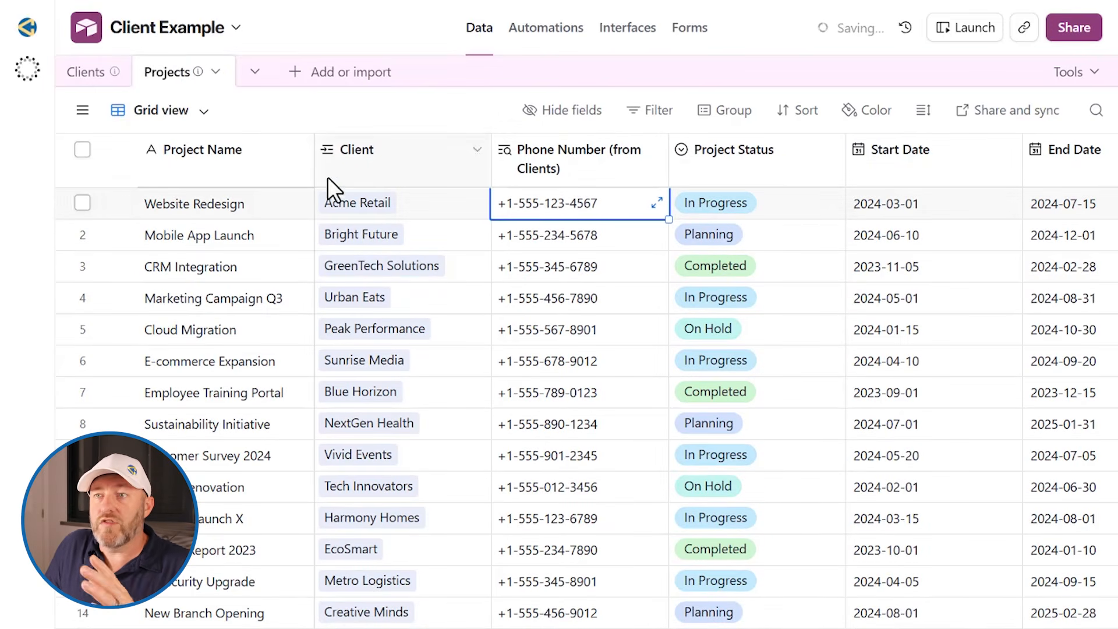
- Compare the primary contact phone in the linked Acme Retail record with the Website Redesign project's lookup value
left_click(351, 210)
left_click(352, 205)
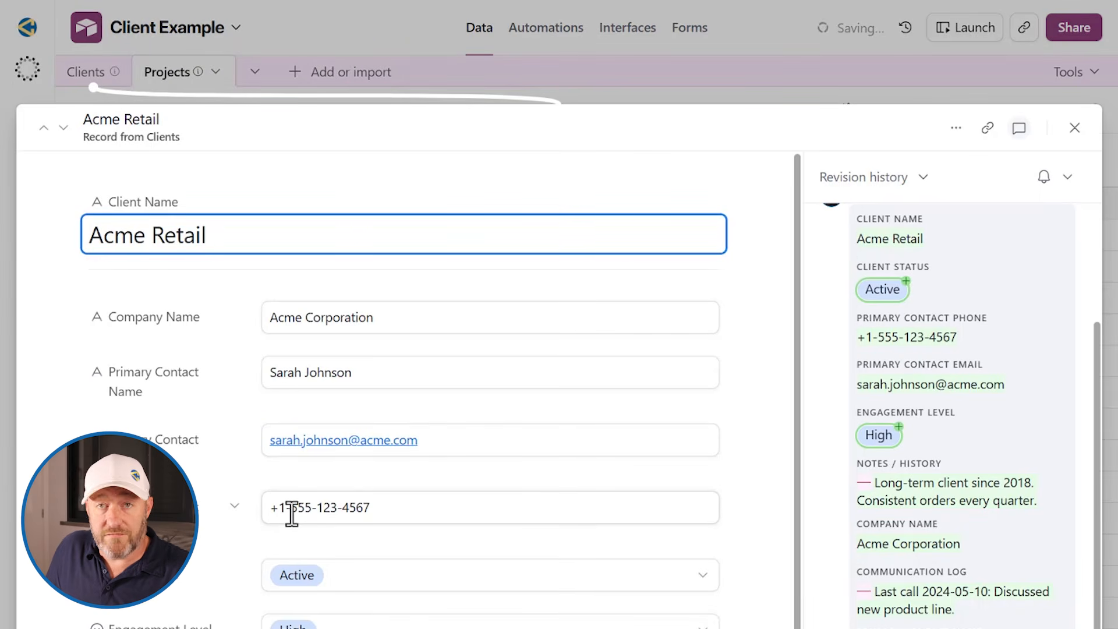
left_click_drag(344, 513, 369, 513)
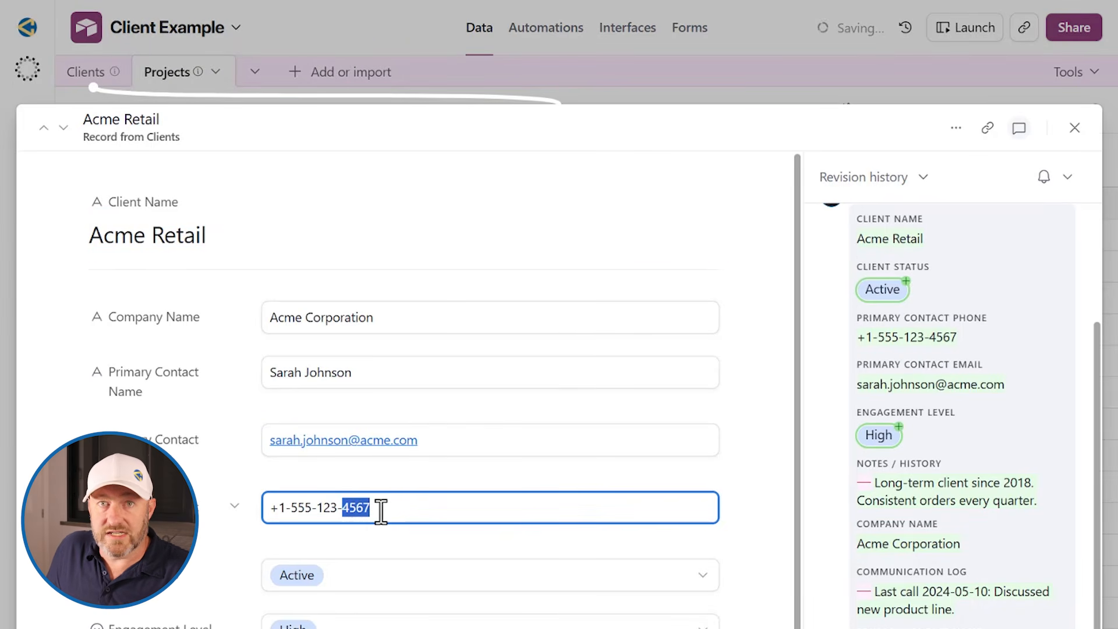
left_click(528, 87)
left_click(595, 209)
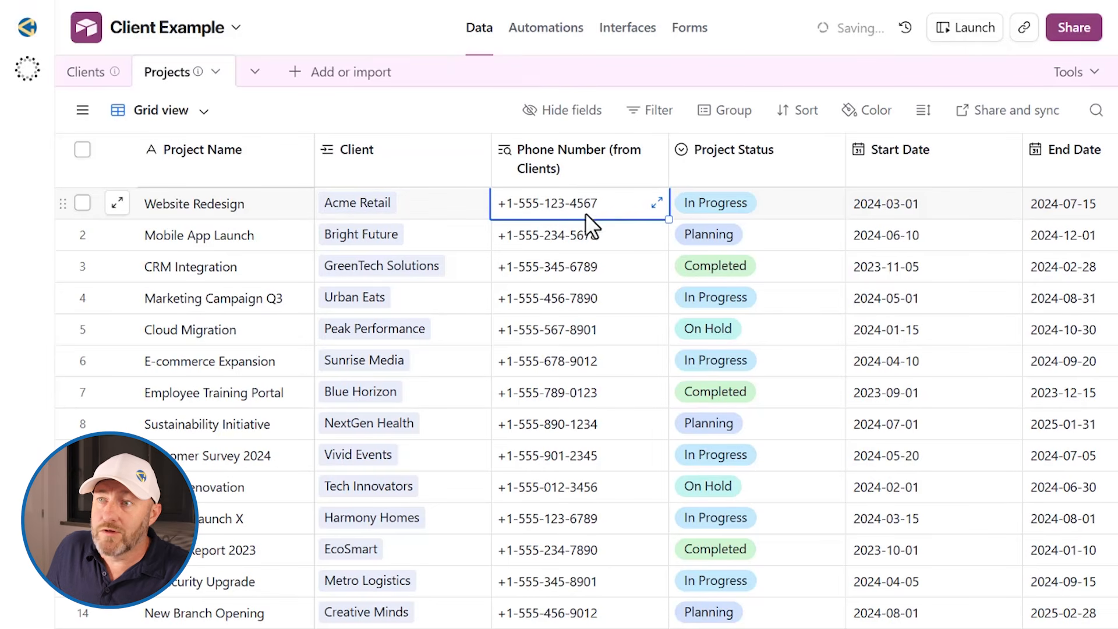
- Replace the last two digits of the Primary Contact Phone in the Acme Retail record linked to Website Redesign
left_click(383, 200)
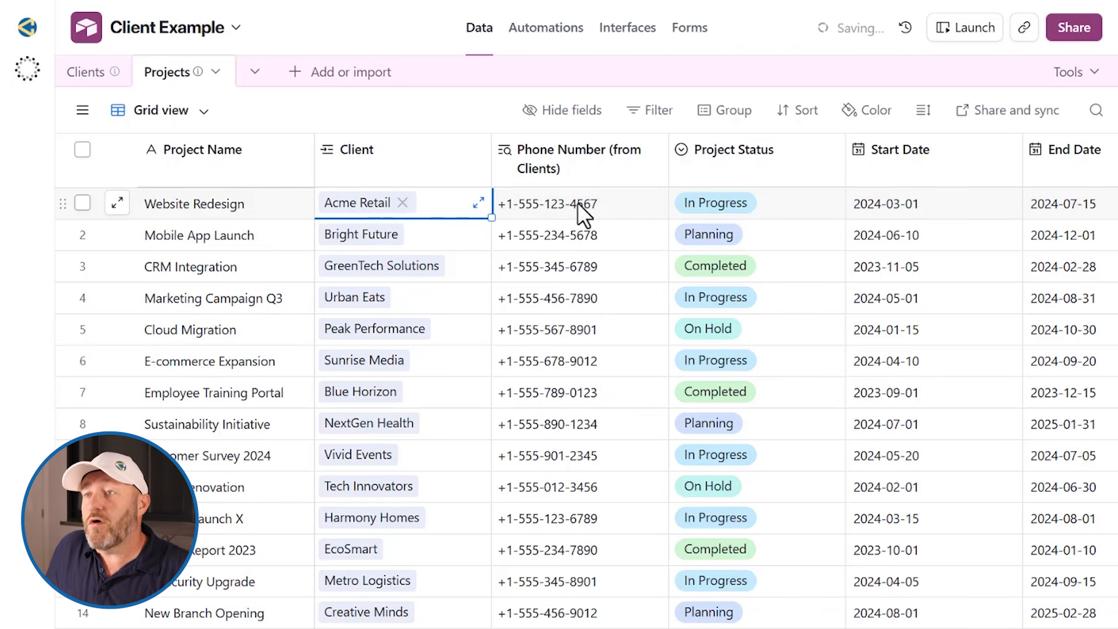
left_click(365, 205)
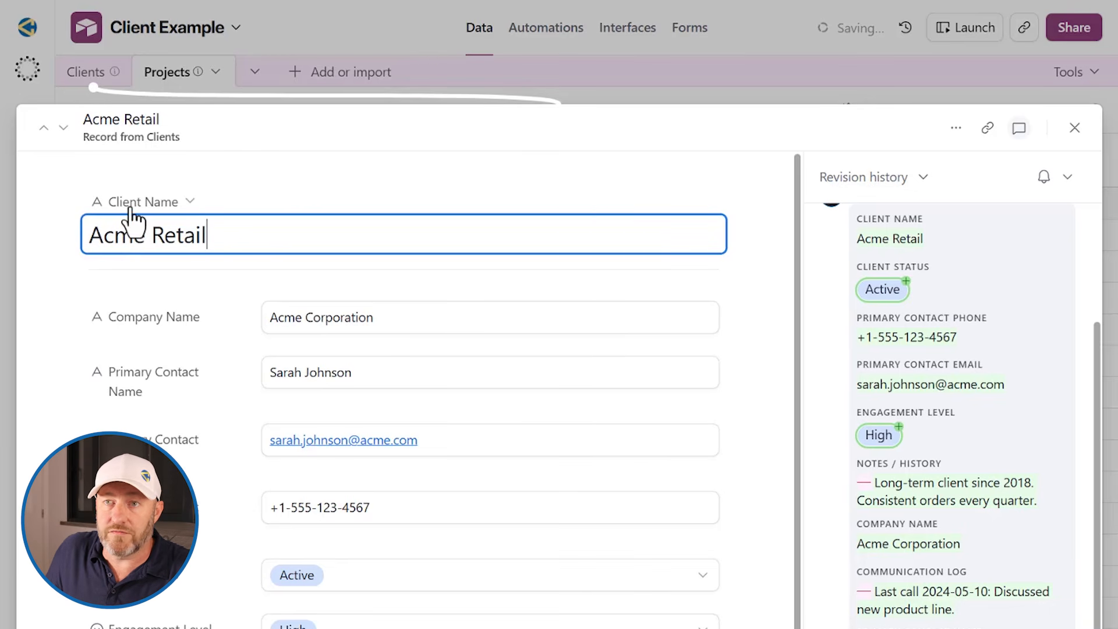
double_click(382, 509)
left_click(375, 510)
left_click_drag(360, 511, 376, 510)
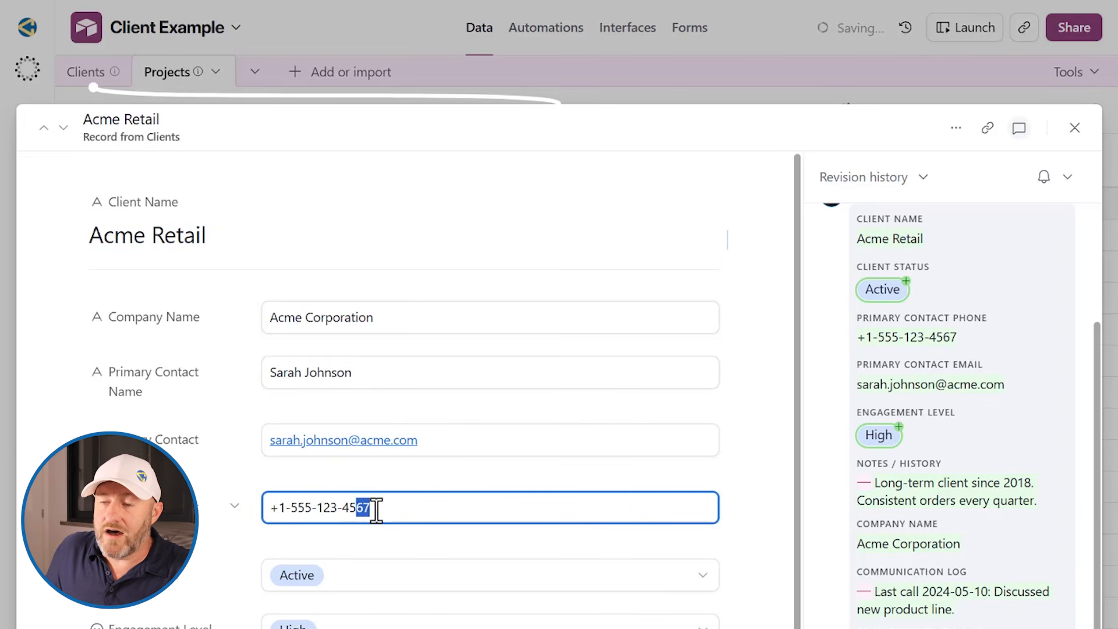
type("89")
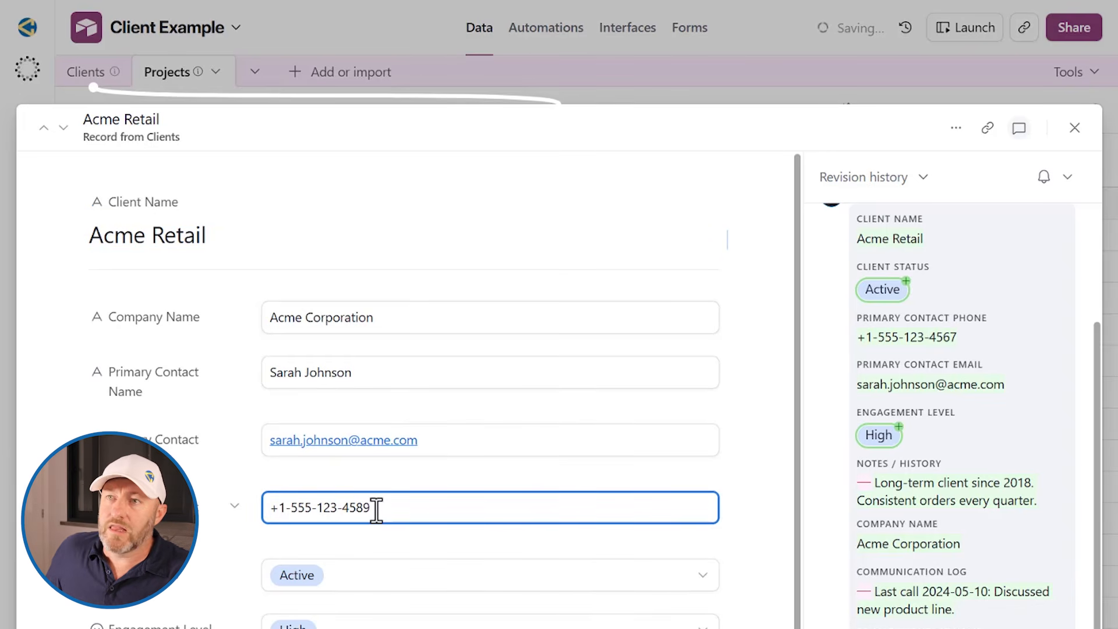
left_click(427, 82)
left_click(574, 207)
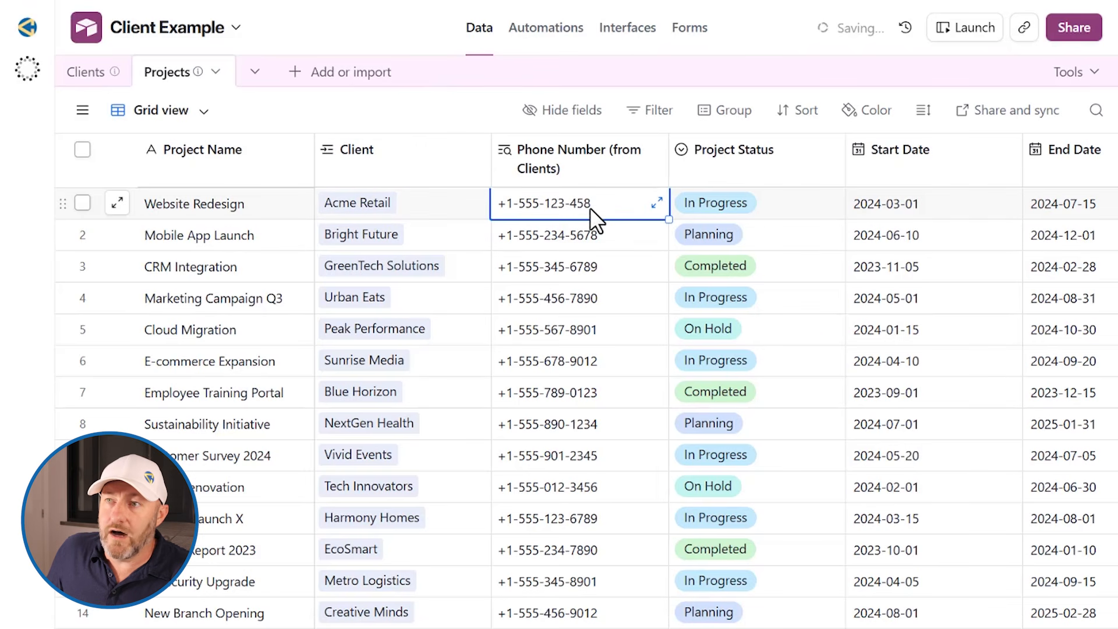
left_click(358, 208)
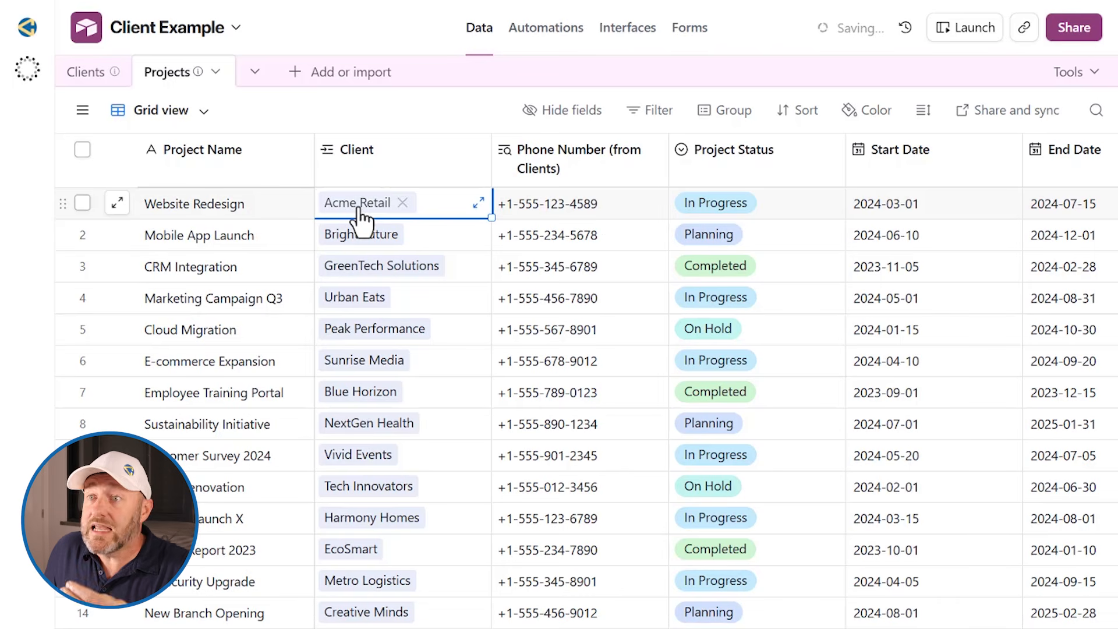
left_click(574, 205)
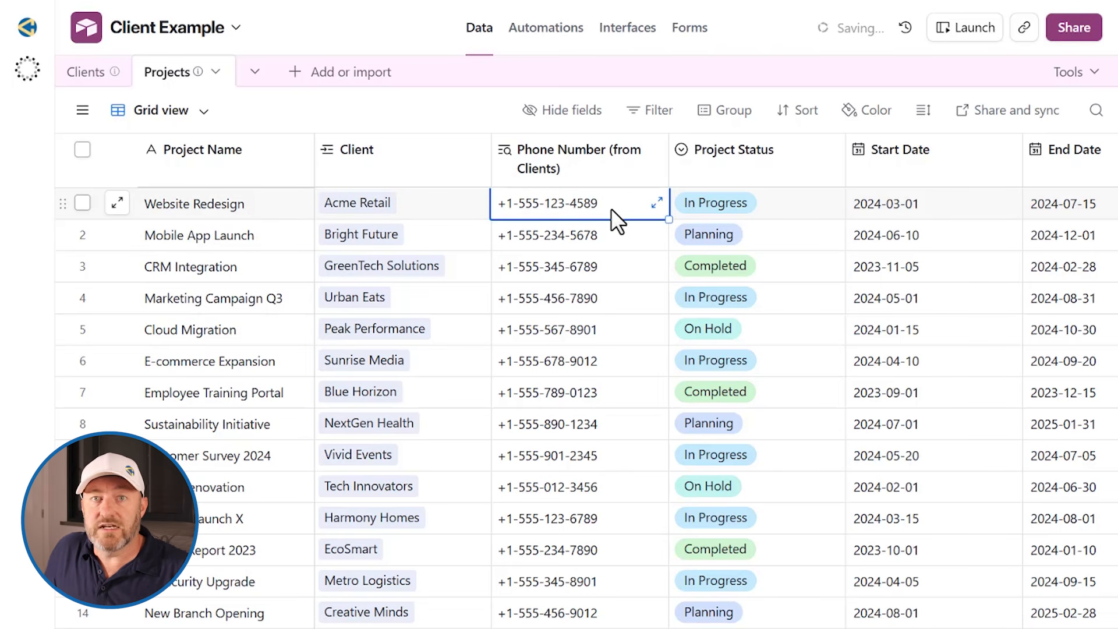
left_click(106, 71)
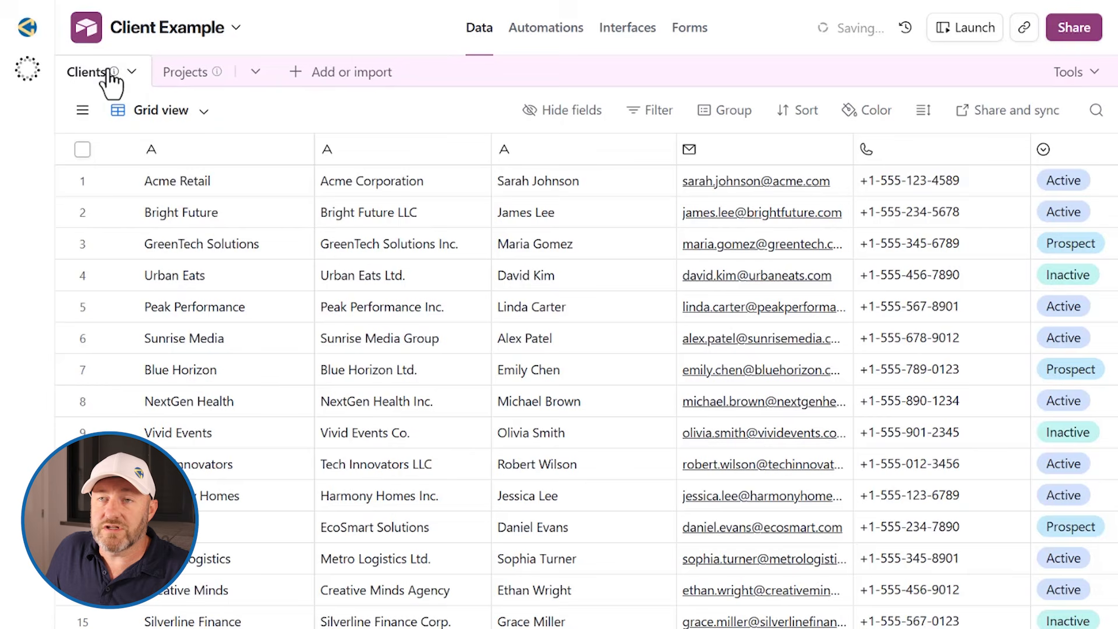
left_click(924, 182)
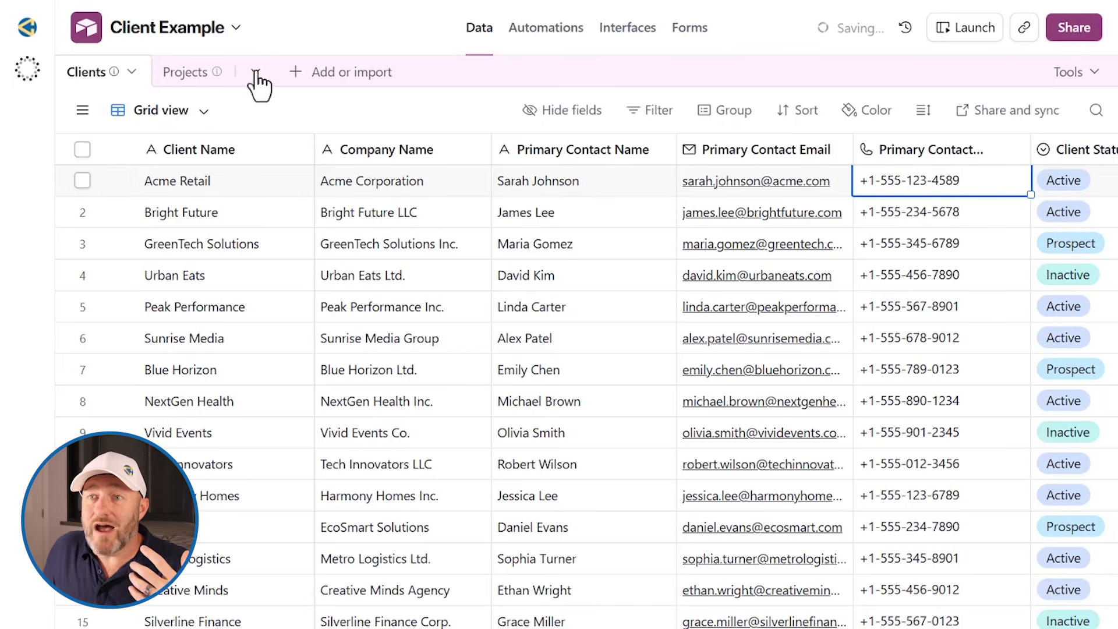
- Examine the Acme Retail record's revision history for the phone number edit and who made it
left_click(117, 181)
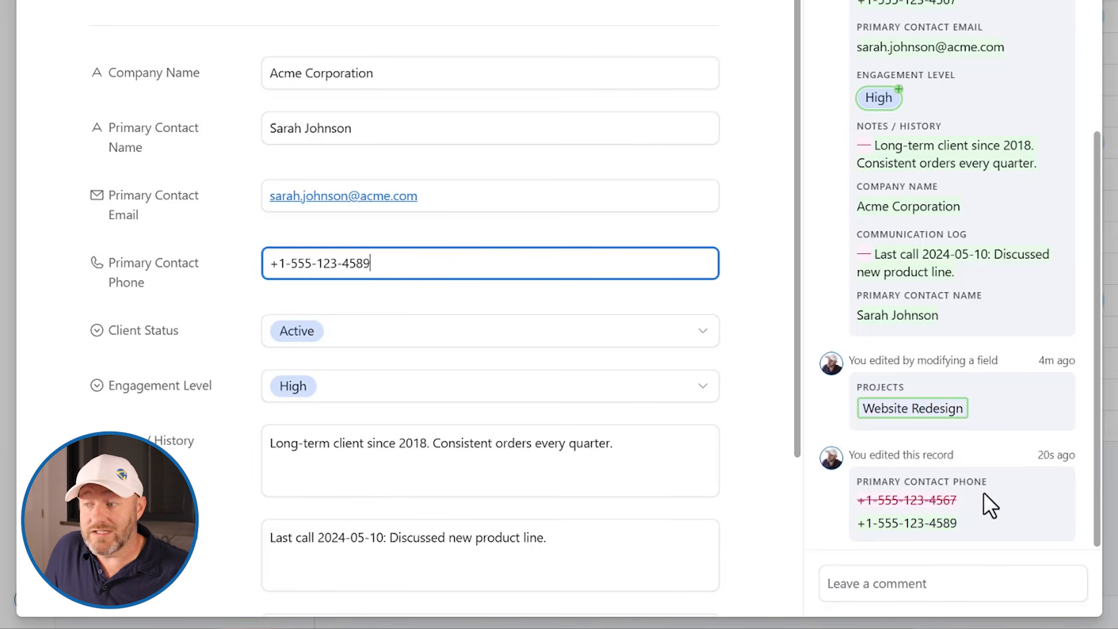
left_click_drag(929, 501, 948, 502)
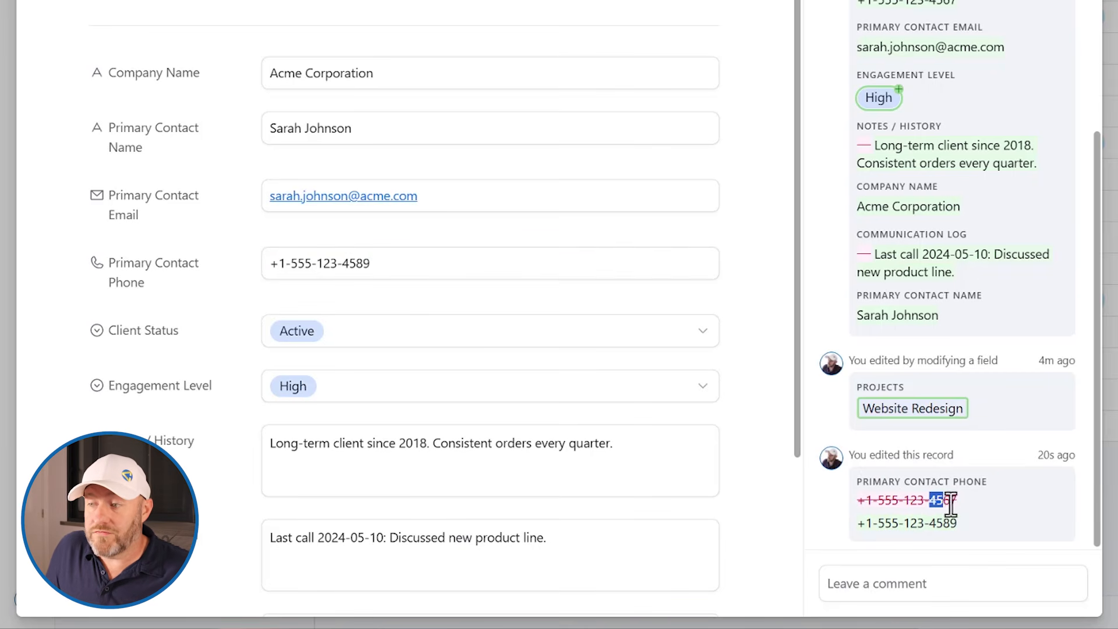
left_click(934, 524)
left_click(977, 516)
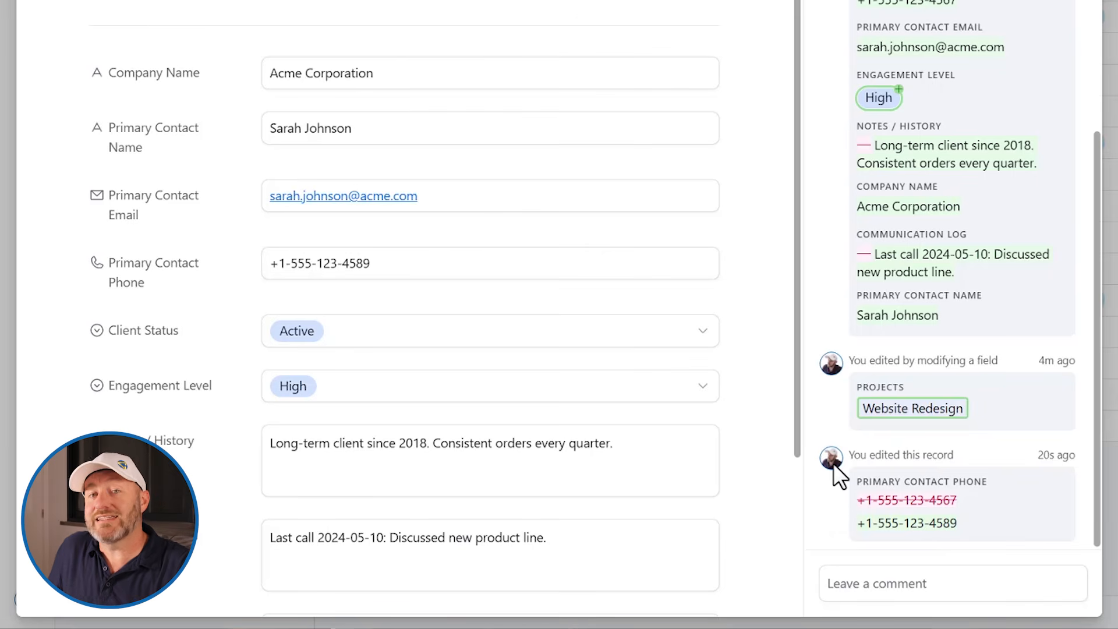
mouse_move(833, 463)
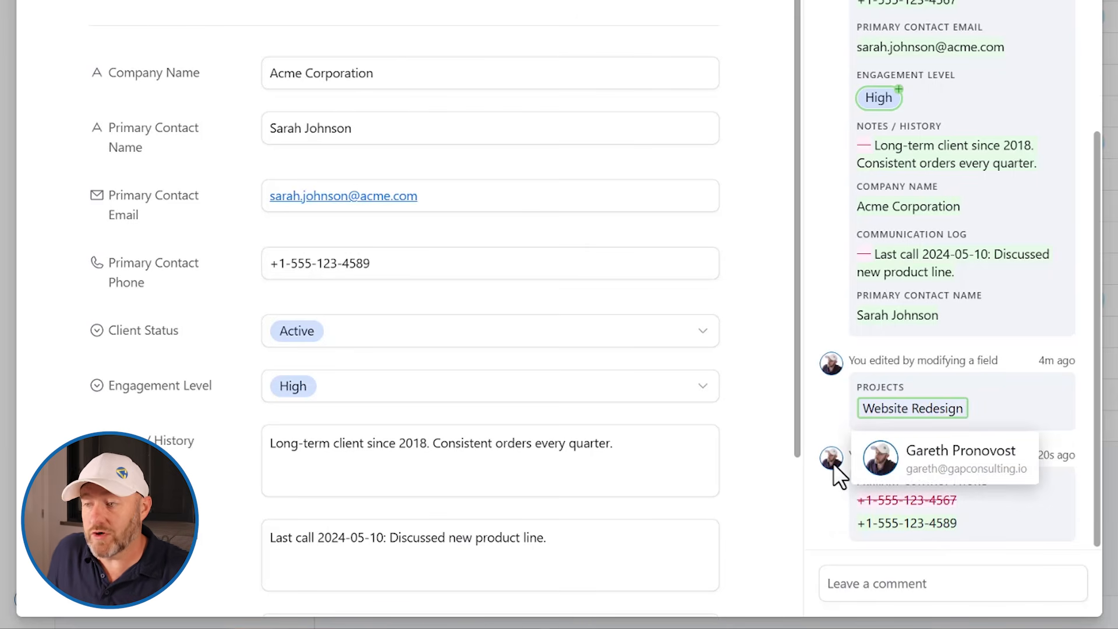
left_click(920, 585)
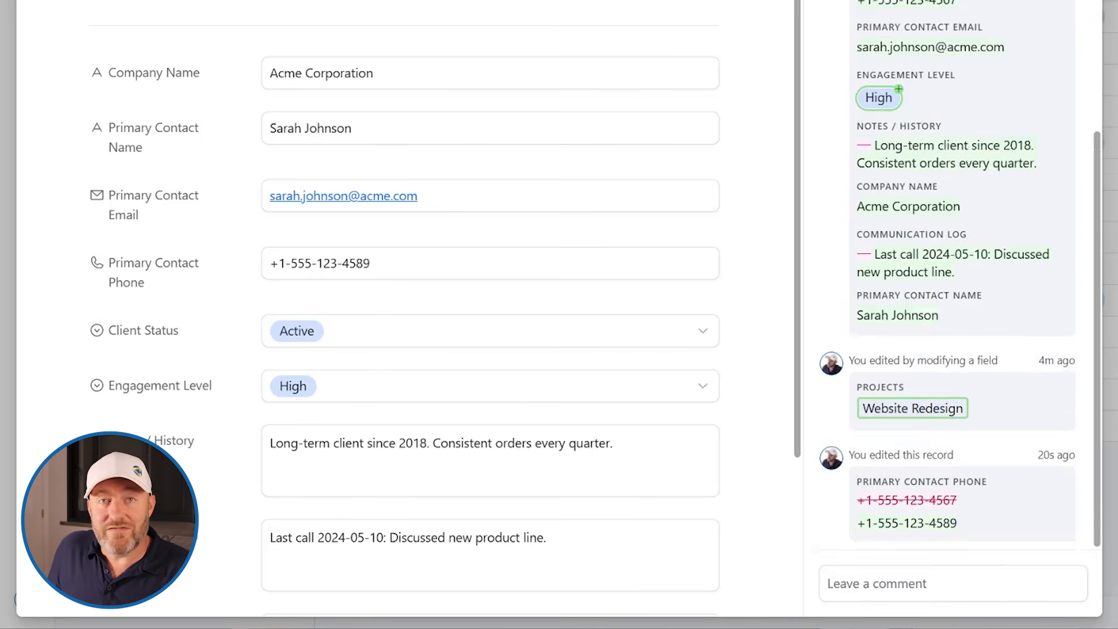
left_click(1075, 103)
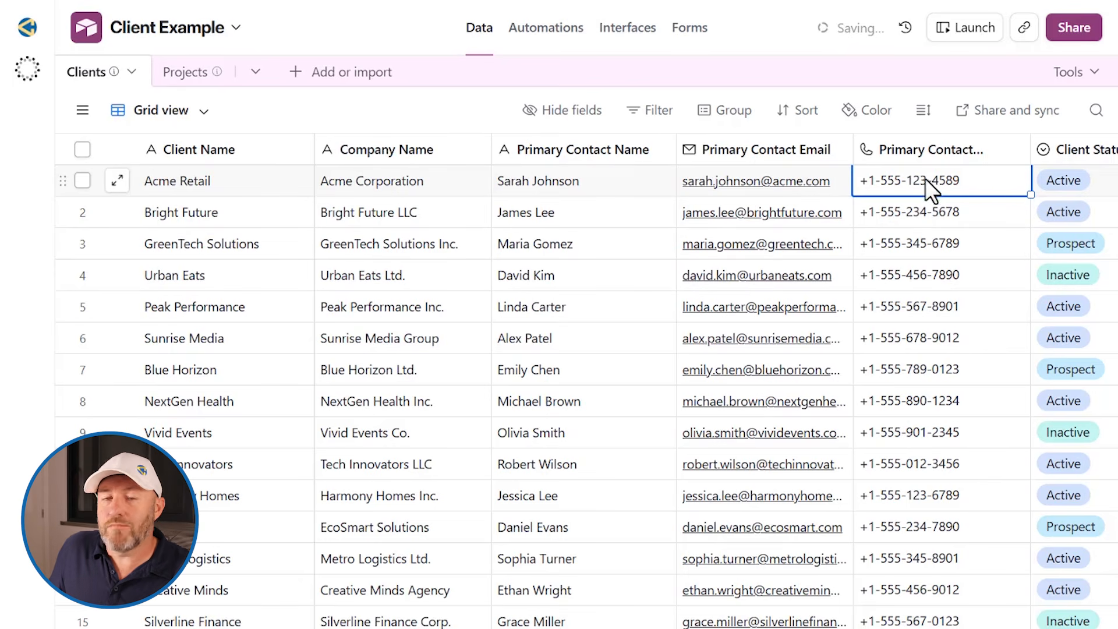
- Review the Website Redesign phone lookup in Projects and the linked Projects field at the far end of Clients
left_click(185, 74)
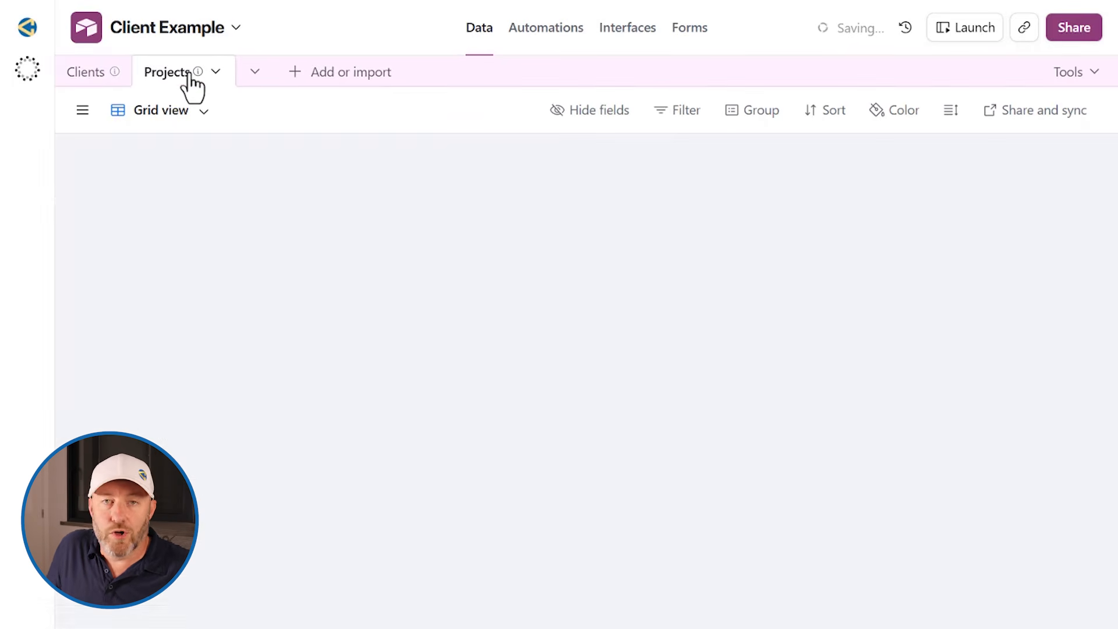
left_click(569, 204)
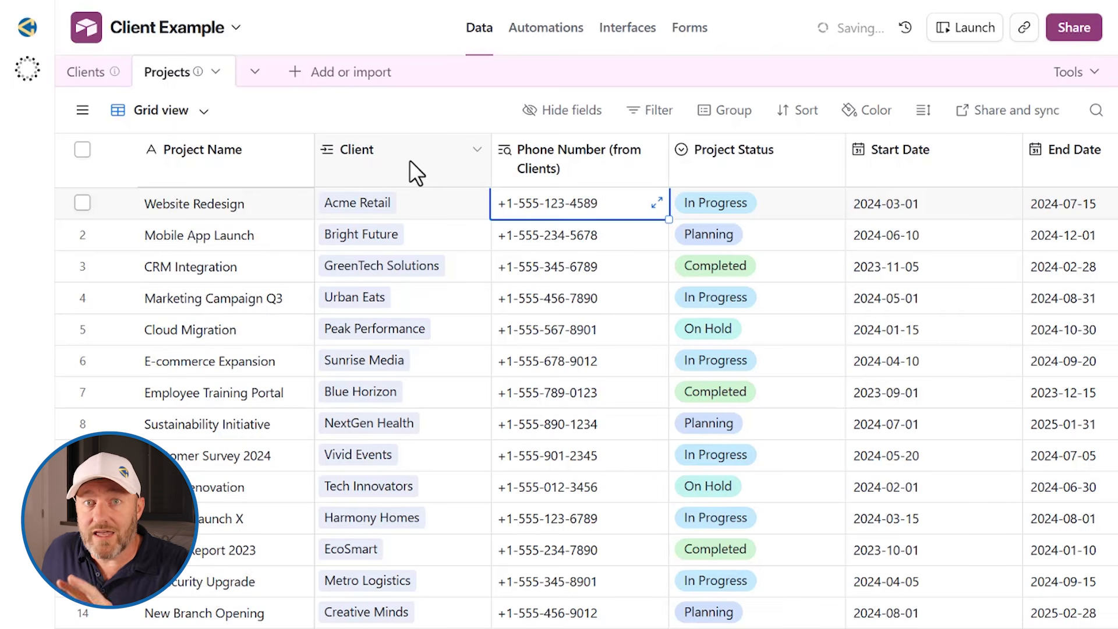
left_click(86, 71)
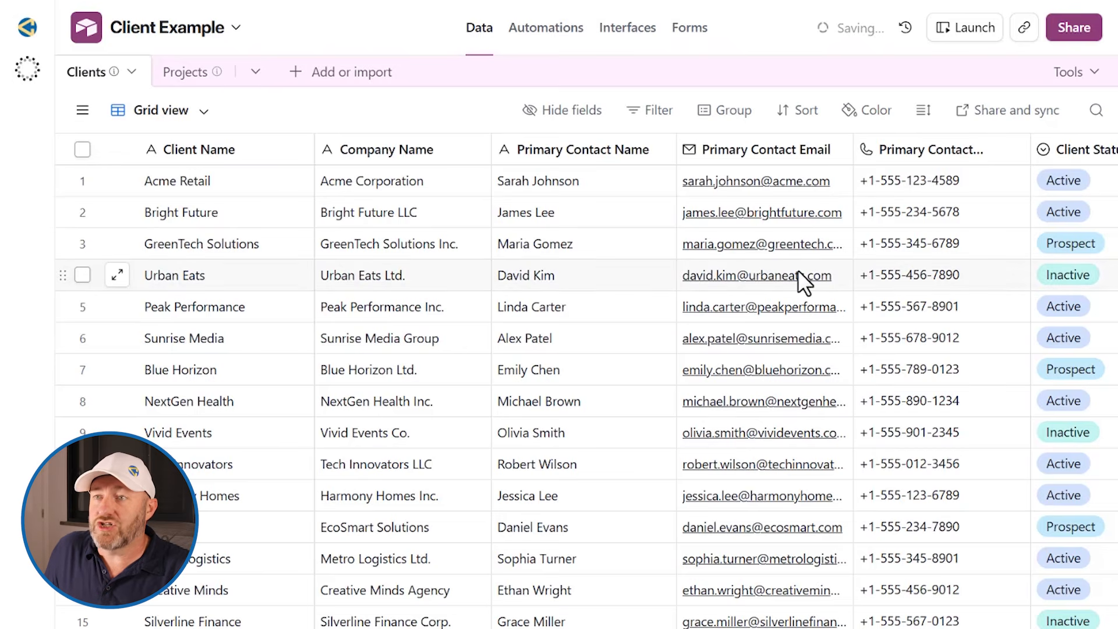
scroll(797, 270, "right", 10)
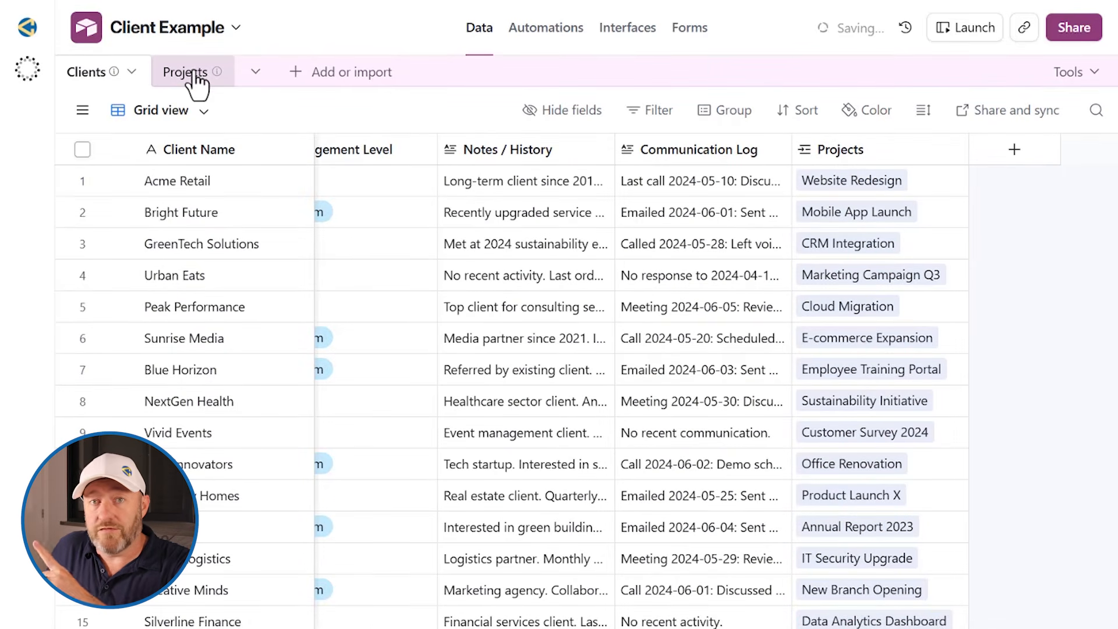
- Inspect the "Allow linking to multiple records" option in the Clients table's Projects field settings, leaving the settings unsaved
double_click(865, 149)
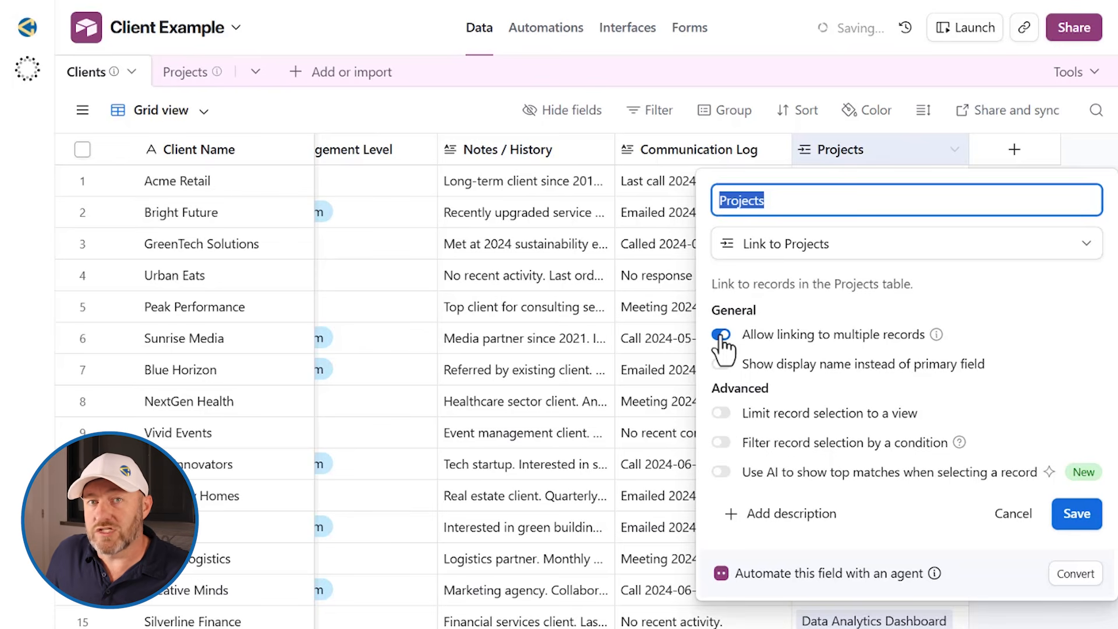
left_click(822, 81)
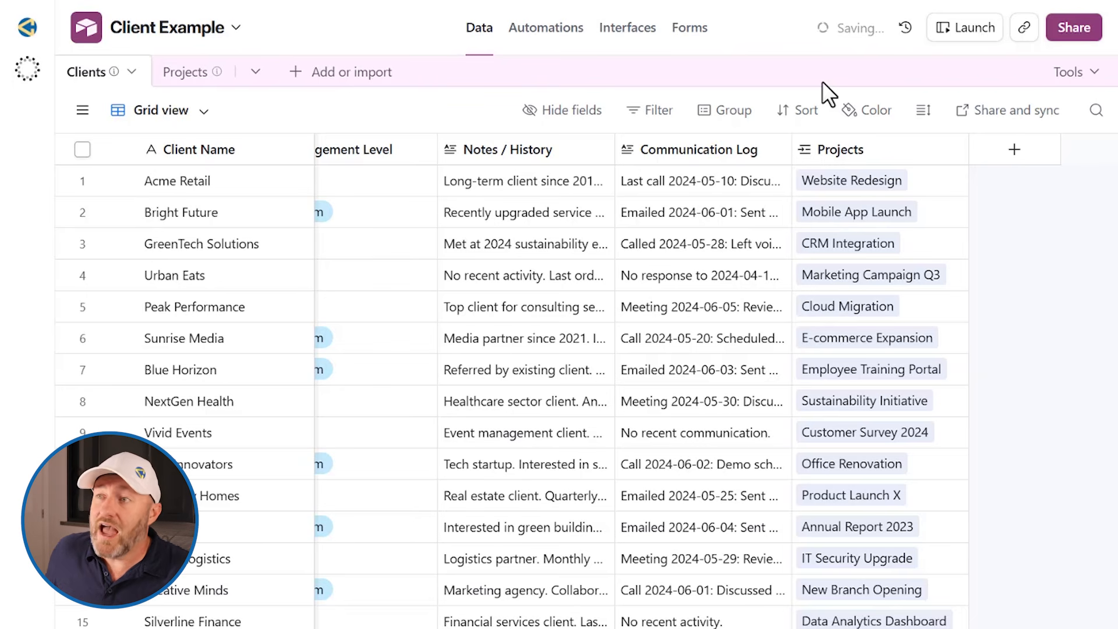
double_click(866, 150)
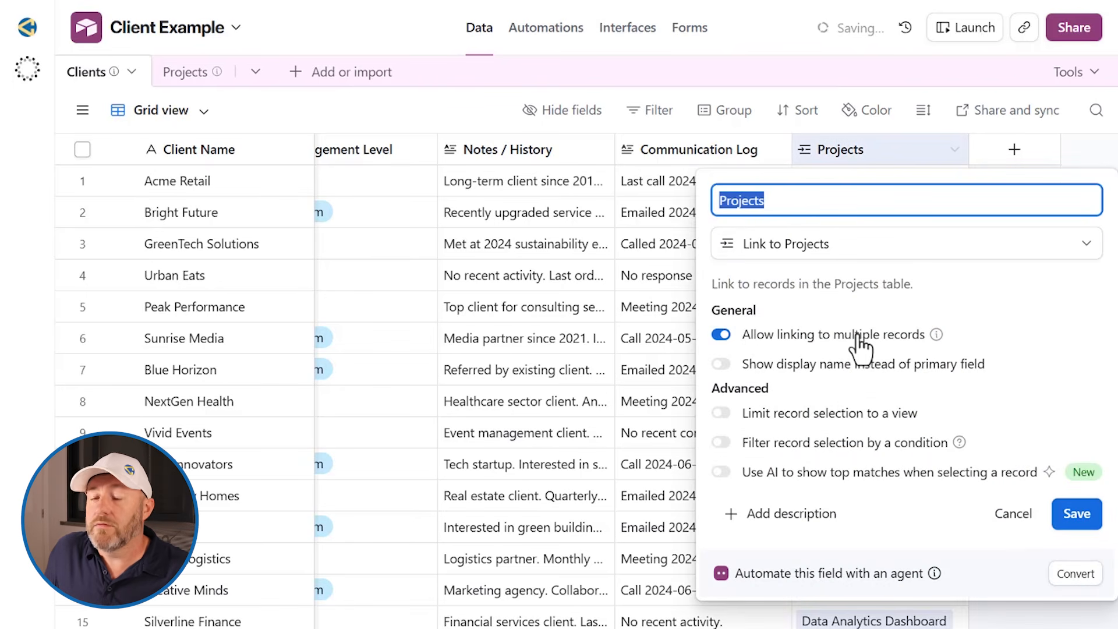
left_click(768, 77)
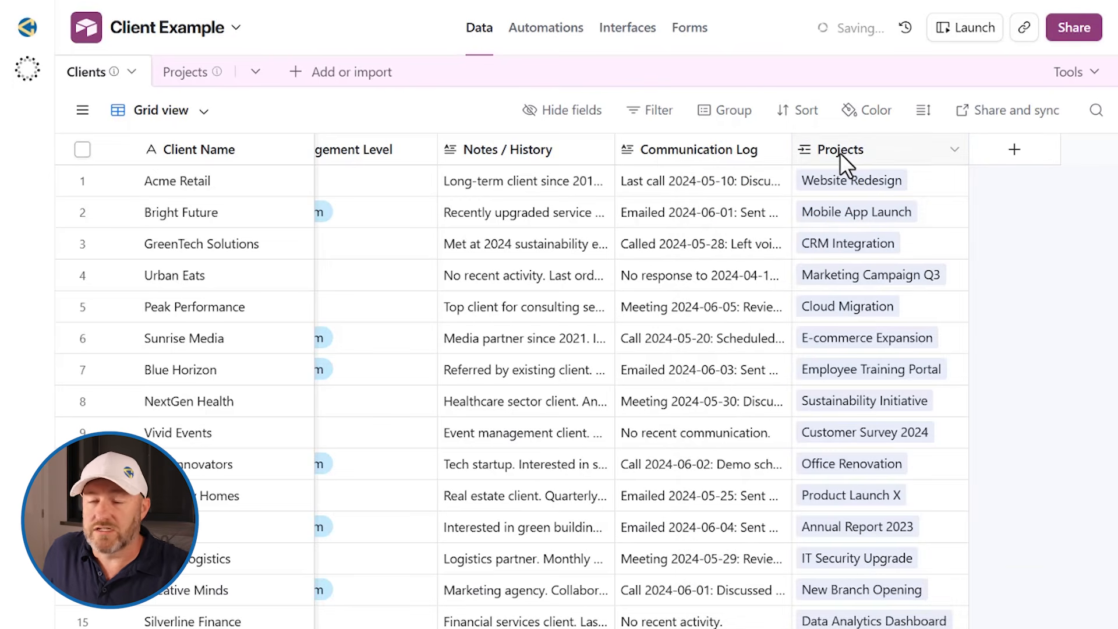